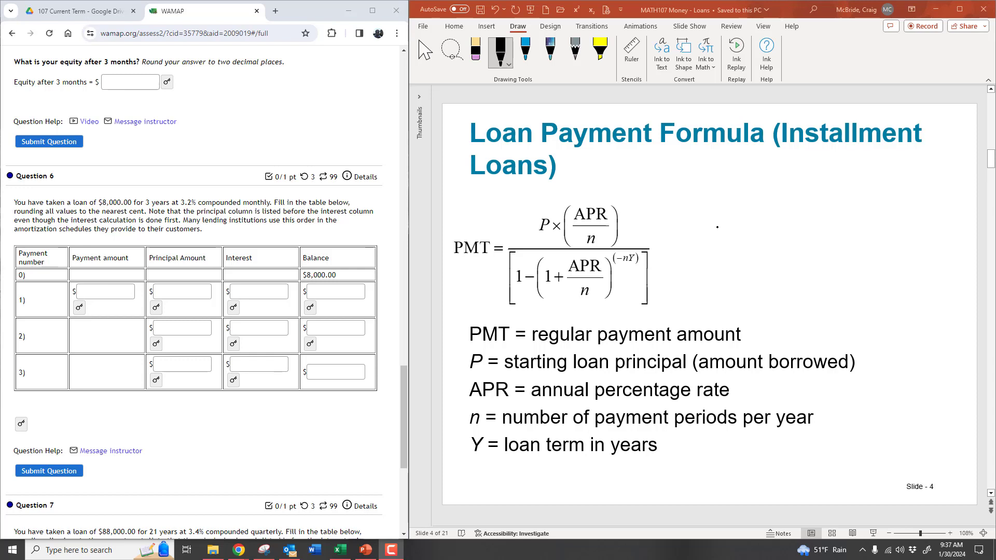
Handwrite the numerator = 8000(.032/12) beside the printed payment formula
left_click_drag(669, 242, 690, 240)
mouse_move(678, 250)
left_mouse_down()
mouse_move(753, 227)
mouse_move(814, 242)
mouse_move(819, 220)
mouse_move(849, 218)
mouse_move(838, 224)
left_mouse_up()
left_click_drag(854, 215, 871, 222)
mouse_move(810, 227)
left_mouse_down()
mouse_move(873, 226)
mouse_move(830, 241)
mouse_move(876, 246)
left_mouse_up()
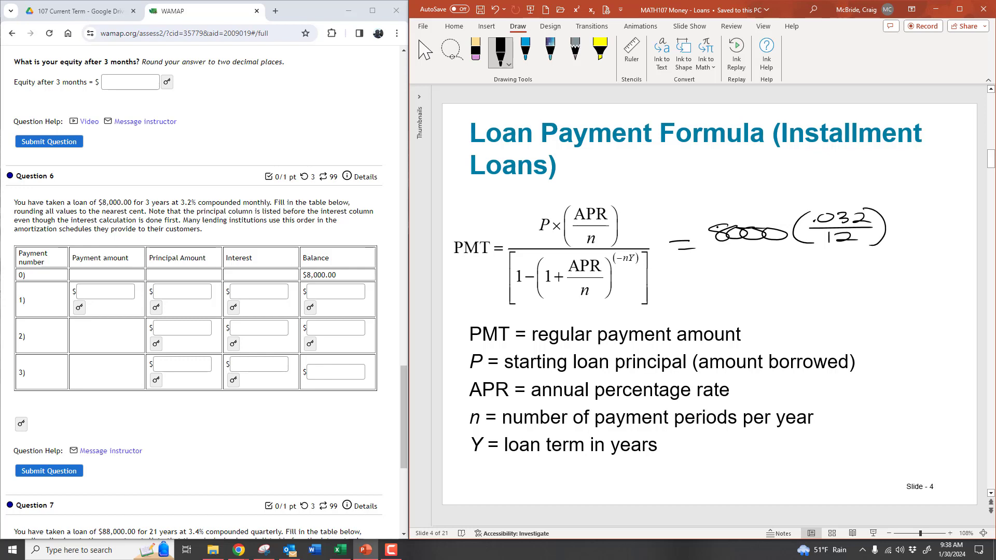
Draw the fraction bar and write the denominator [1-(1+.032/12)^-36]
left_click_drag(707, 251, 882, 247)
mouse_move(714, 256)
left_mouse_down()
mouse_move(694, 292)
mouse_move(726, 299)
mouse_move(716, 287)
mouse_move(741, 279)
mouse_move(771, 292)
mouse_move(795, 279)
left_mouse_up()
mouse_move(786, 274)
left_mouse_down()
mouse_move(787, 286)
mouse_move(808, 272)
left_mouse_up()
mouse_move(819, 269)
left_mouse_down()
mouse_move(858, 275)
mouse_move(824, 296)
mouse_move(854, 293)
mouse_move(839, 295)
mouse_move(871, 263)
left_mouse_up()
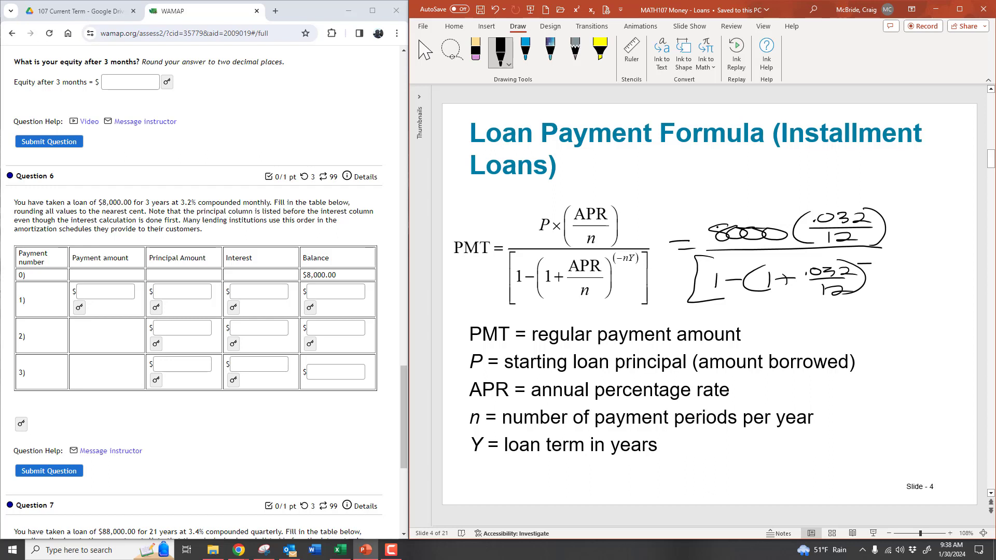
mouse_move(878, 259)
left_mouse_down()
mouse_move(877, 270)
mouse_move(892, 266)
mouse_move(918, 288)
mouse_move(893, 290)
left_mouse_up()
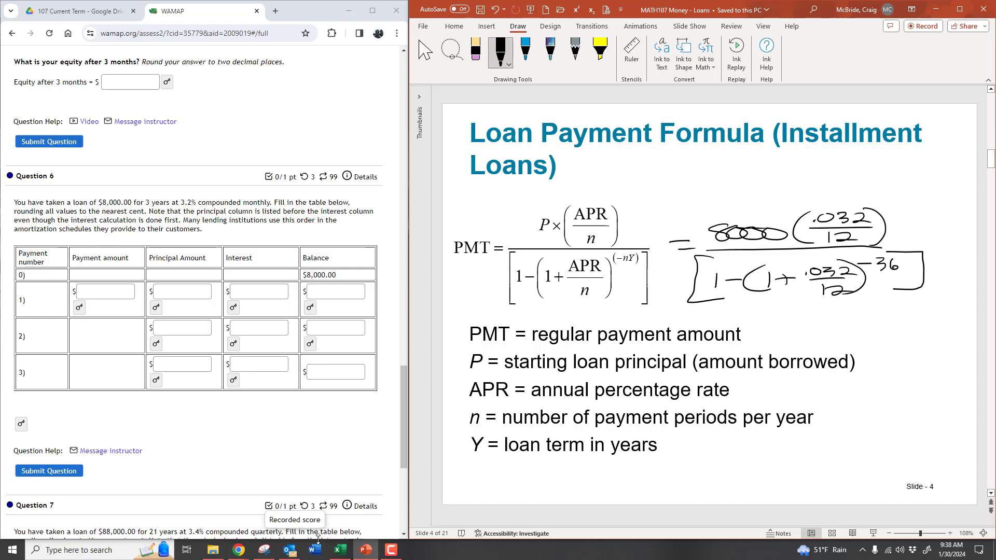
In the Excel loan workbook, change the principal in N4 to 8000
left_click(345, 557)
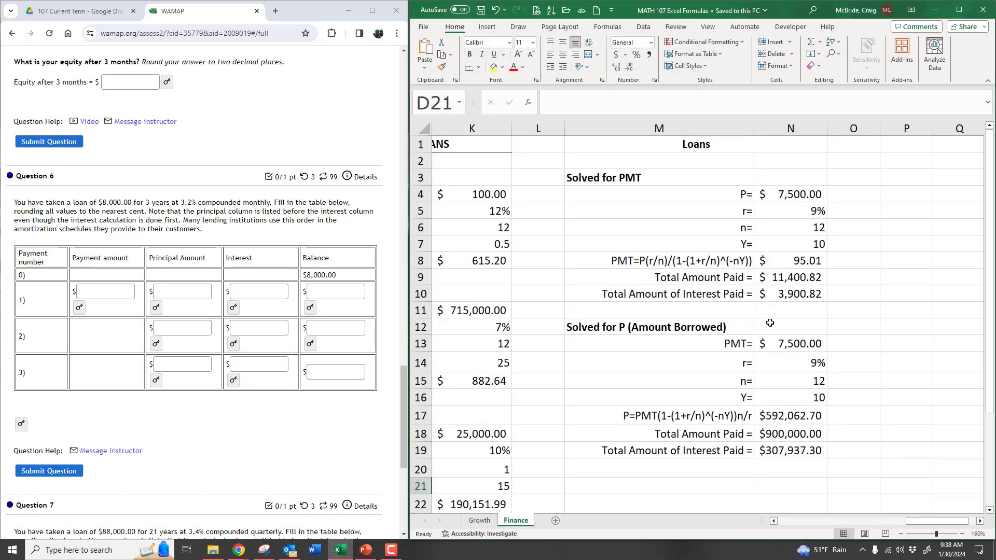
left_click(821, 199)
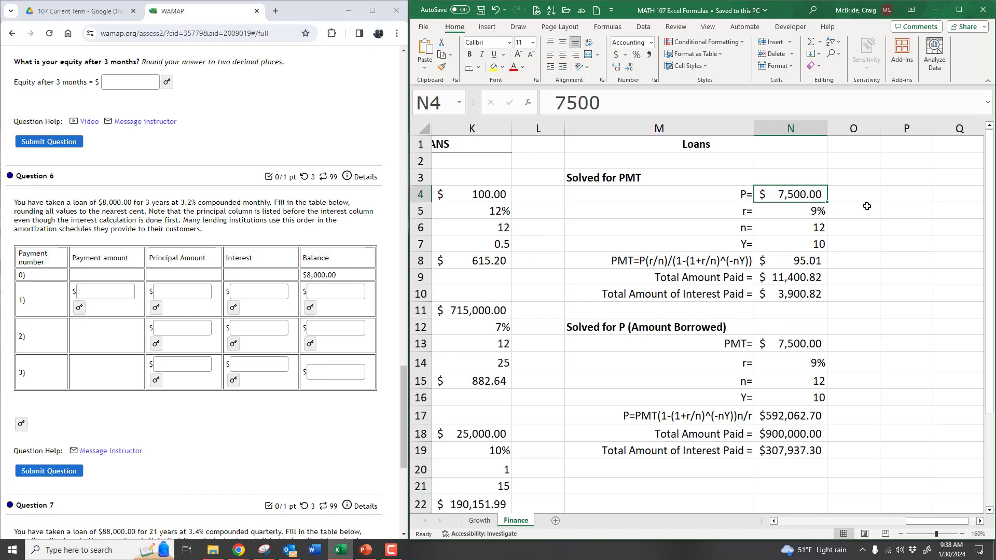
type("300")
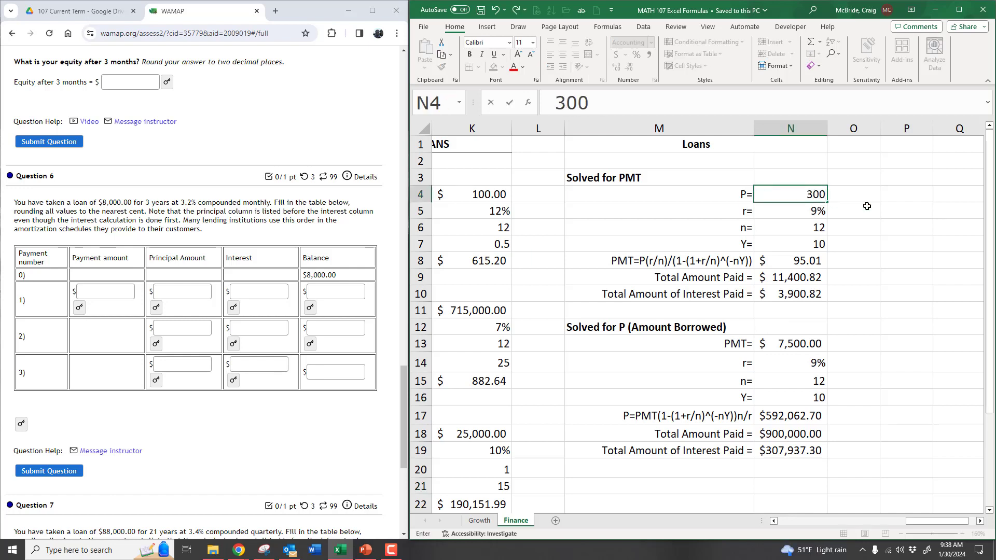
key("BackSpace")
key("BackSpace")
key("BackSpace")
type("8000")
key("Return")
Set the rate to 3.2% and term to 3 years, then reveal the $233.36 payment
type("3.2")
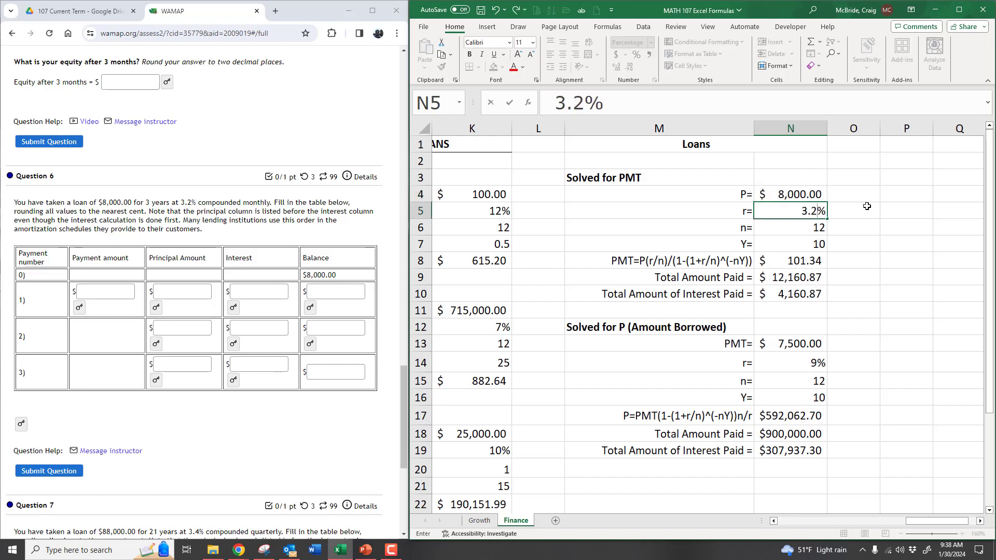
key("Return")
key("Return")
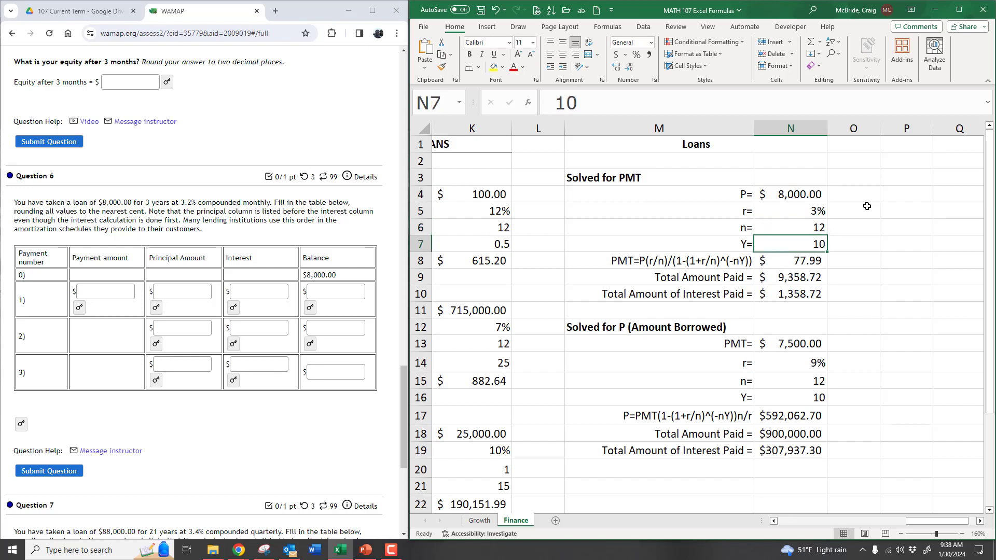
type("3")
key("Return")
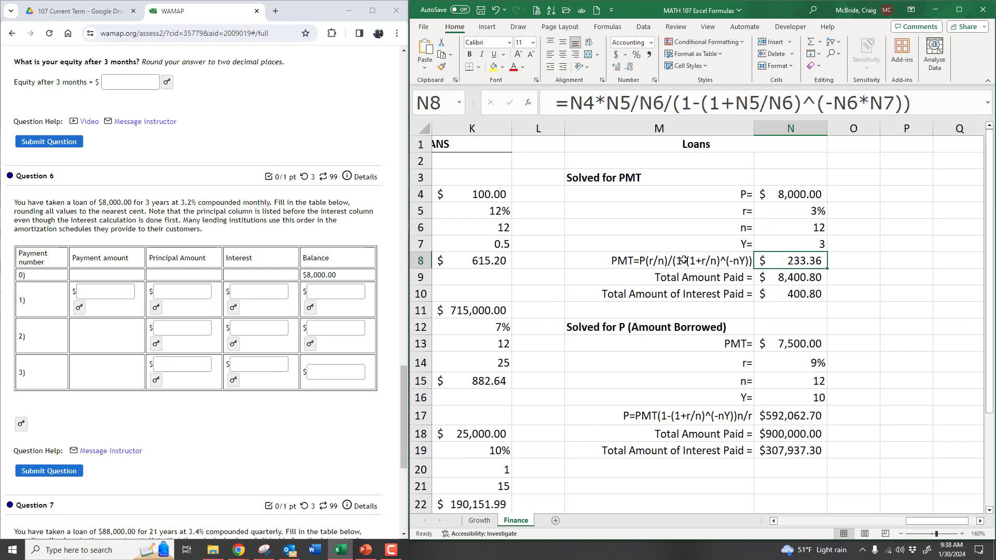
left_click(80, 307)
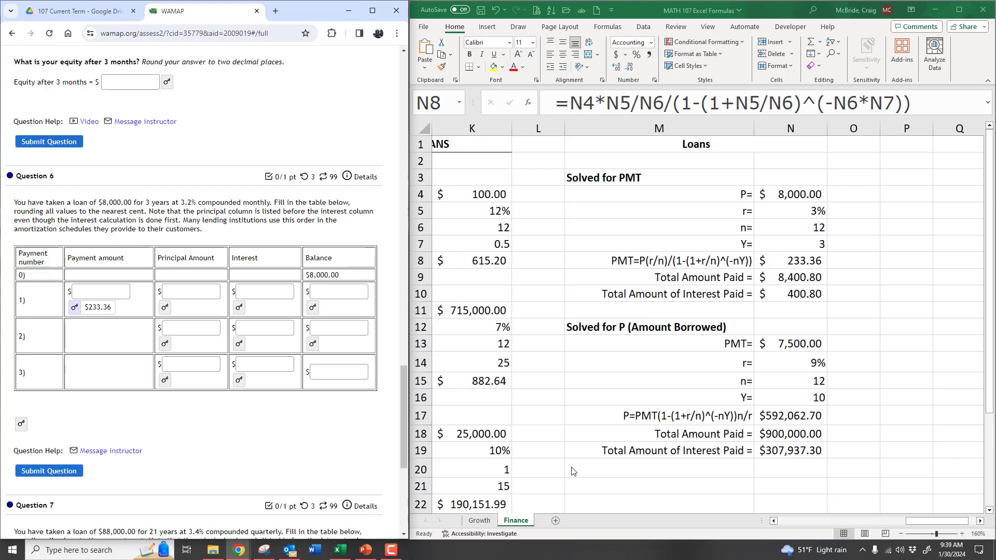
left_click(371, 554)
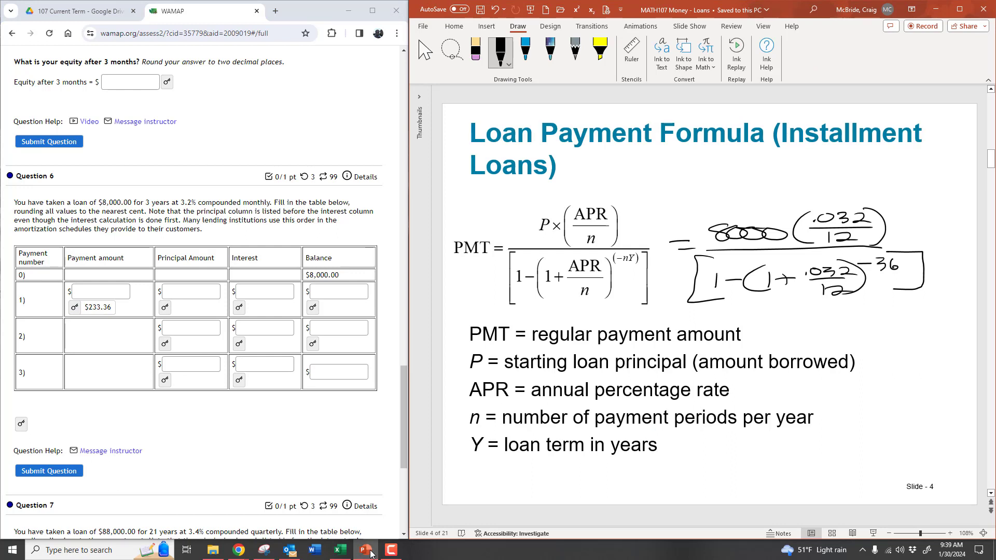
Handwrite the simple interest formula I = P·r·t with P = 8000
left_click_drag(637, 165, 654, 165)
mouse_move(647, 165)
left_mouse_down()
mouse_move(646, 181)
mouse_move(686, 168)
mouse_move(701, 181)
left_mouse_up()
mouse_move(703, 163)
left_mouse_down()
mouse_move(715, 168)
mouse_move(703, 175)
mouse_move(776, 181)
mouse_move(772, 169)
left_mouse_up()
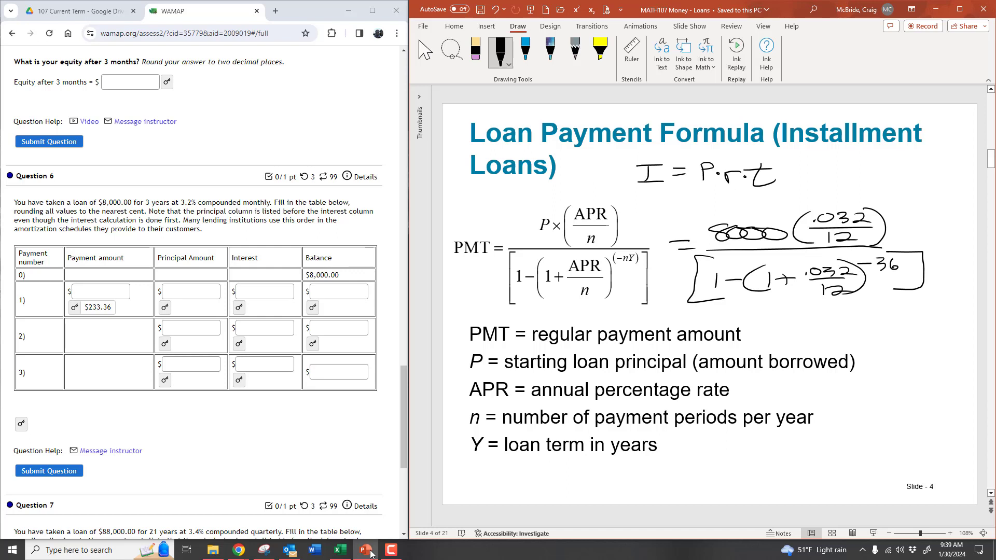
left_click_drag(639, 197, 714, 195)
Draw an arrow to .032/12 and highlight the 8000(.032/12) numerator in yellow
left_click_drag(879, 190, 859, 208)
mouse_move(864, 198)
left_mouse_down()
mouse_move(859, 208)
mouse_move(883, 203)
left_mouse_up()
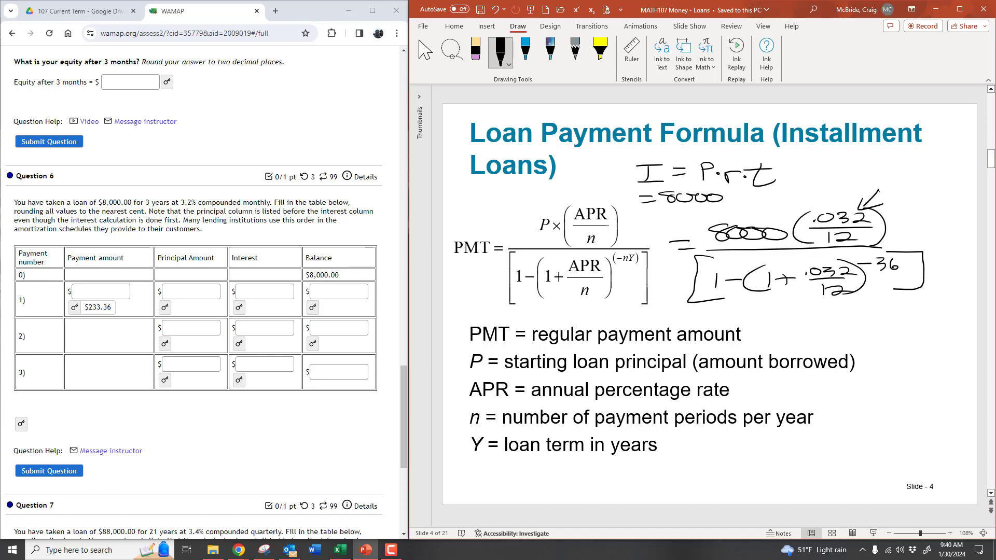
left_click(600, 49)
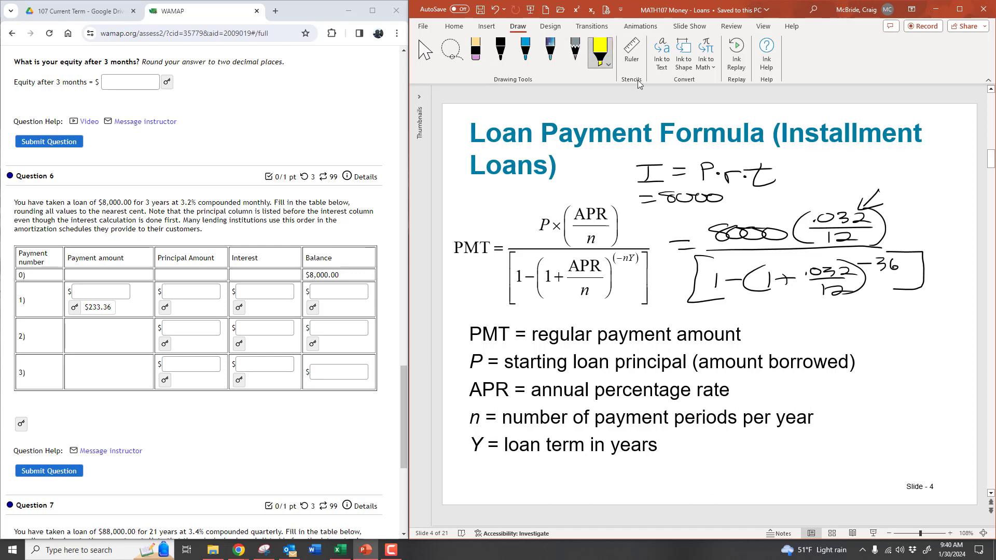
left_click_drag(704, 218, 892, 219)
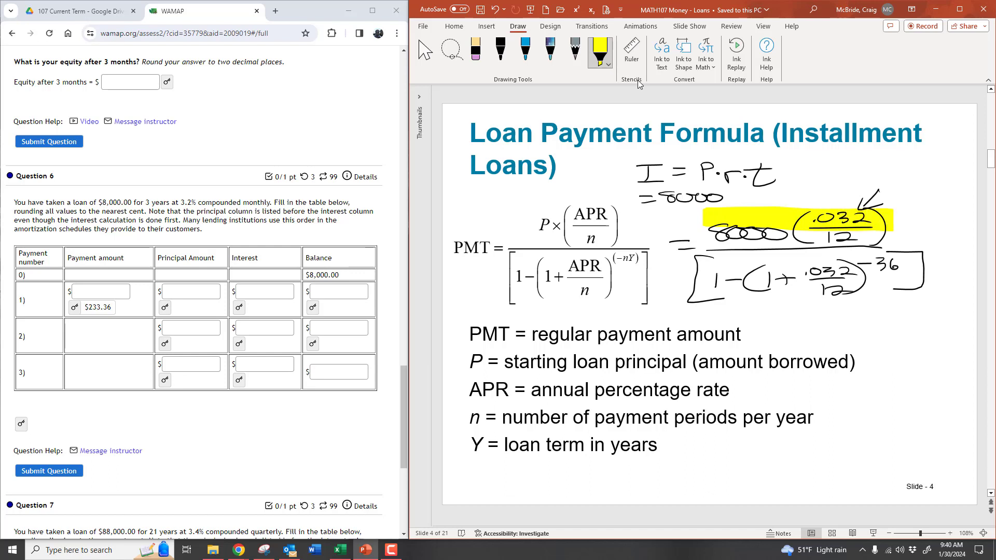
left_click_drag(715, 237, 888, 239)
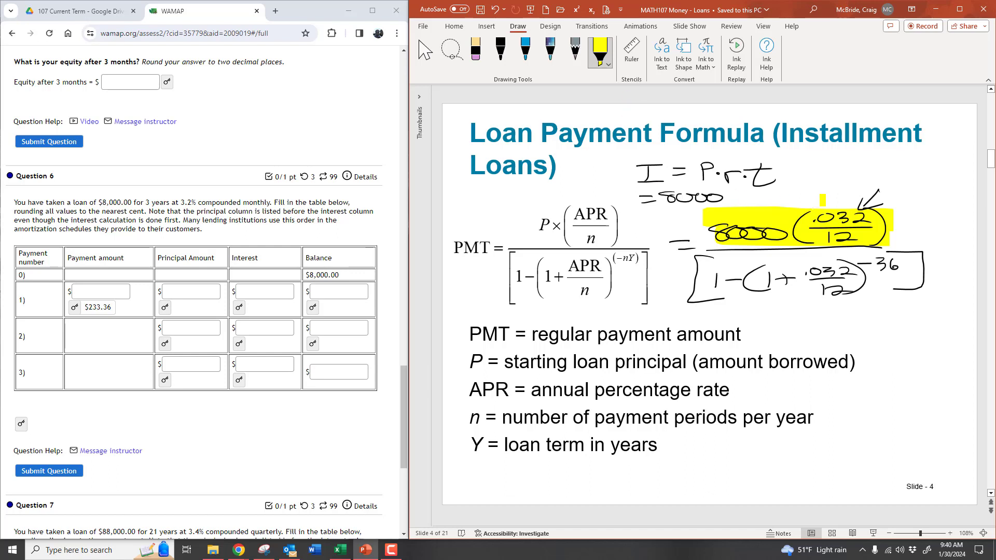
Reveal row 1 answers: interest $21.33, principal $212.03 and balance $7,787.97
left_click(500, 52)
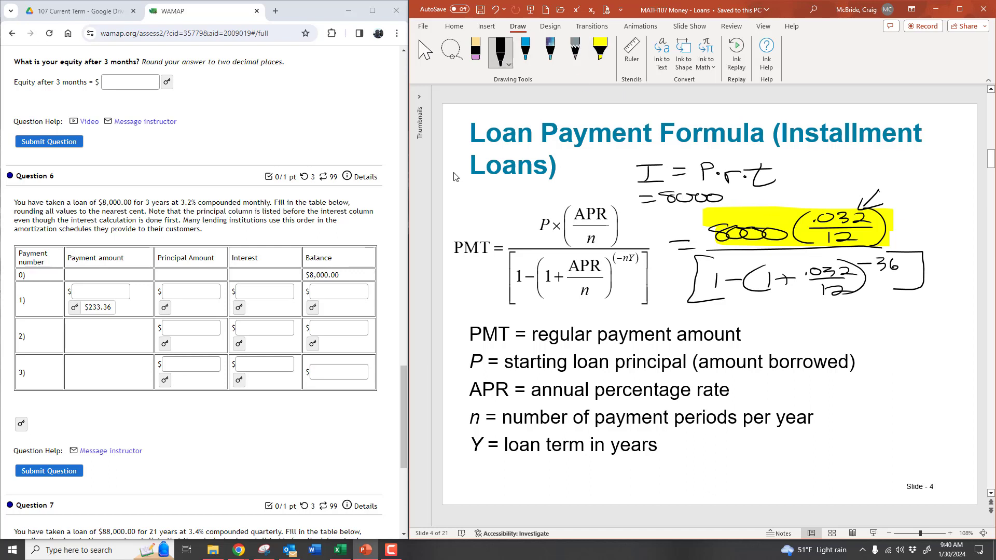
left_click(240, 307)
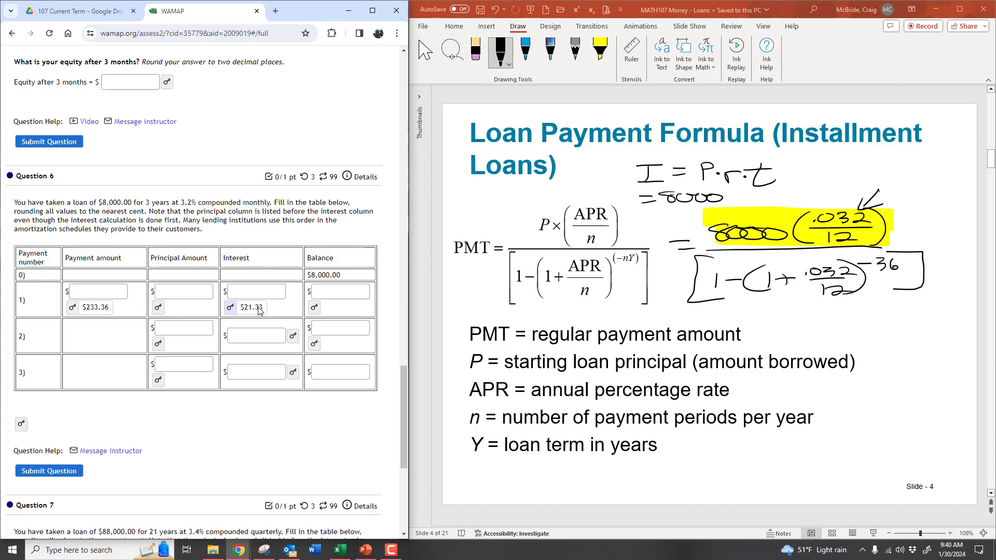
left_click(158, 308)
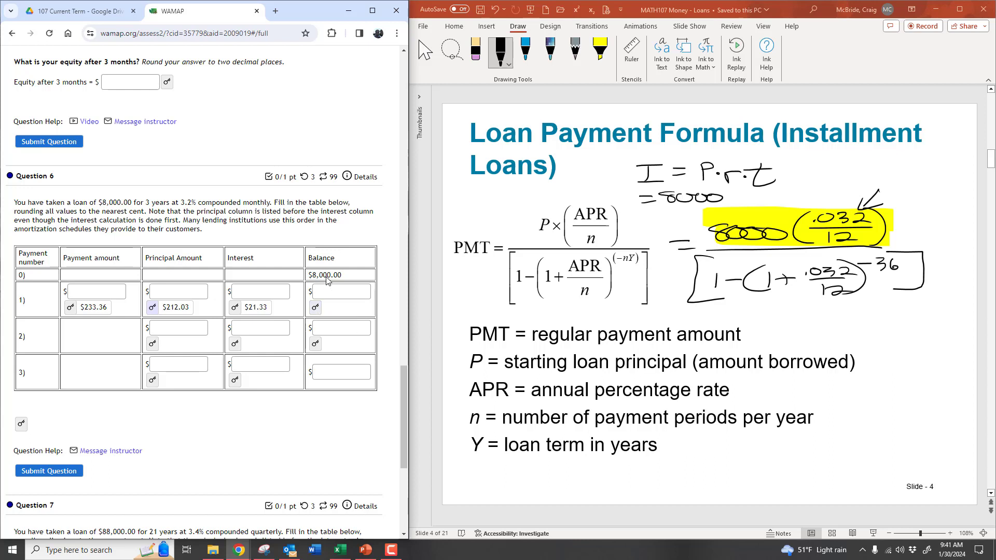
left_click(315, 308)
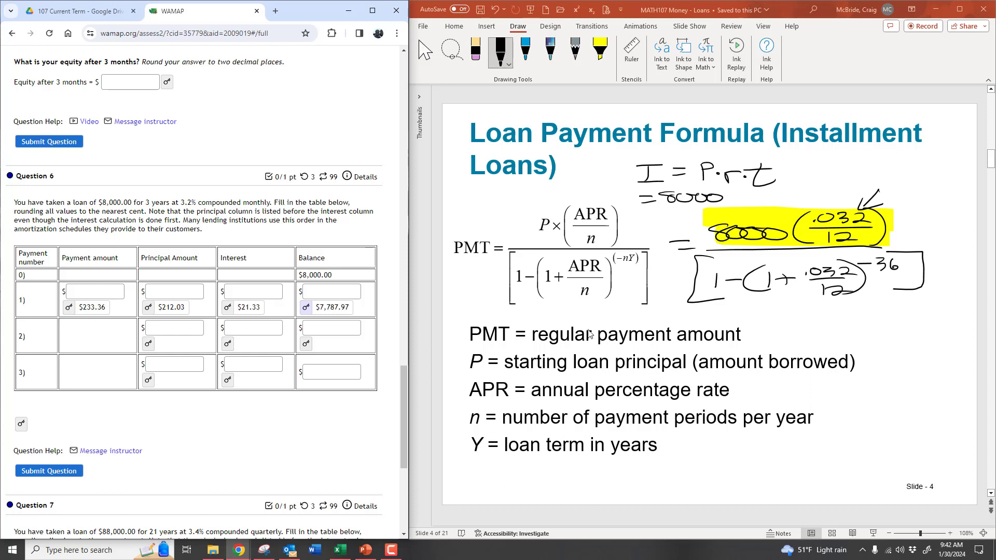
Reveal the row 2 and row 3 answers and the full amortization table ending at $7,362.22
left_click(228, 344)
left_click(150, 343)
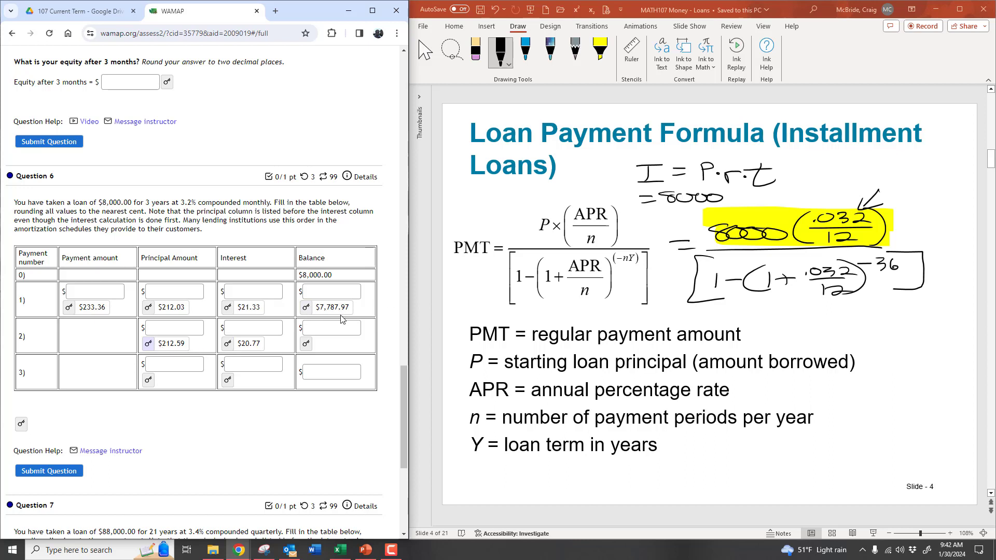
left_click(306, 344)
left_click(228, 382)
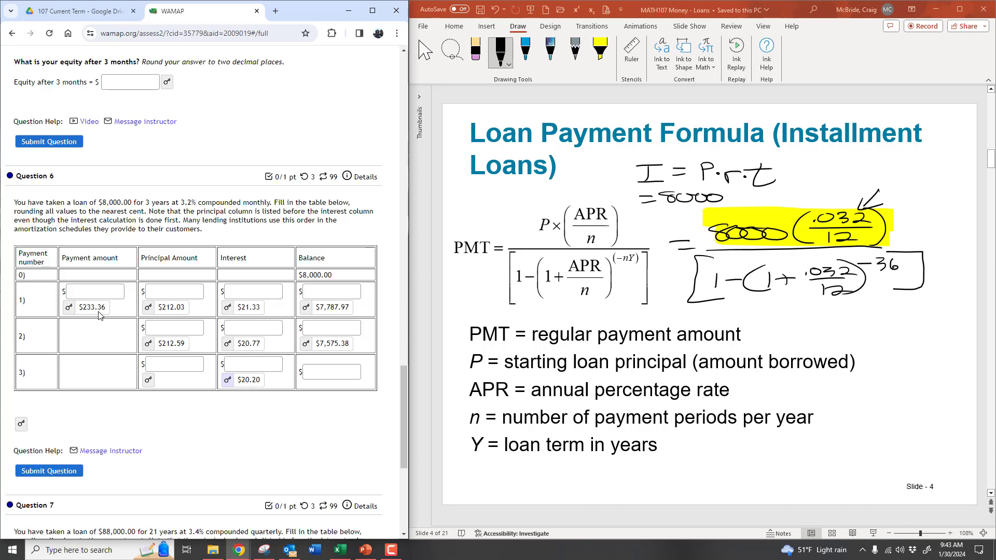
left_click(149, 381)
left_click(22, 424)
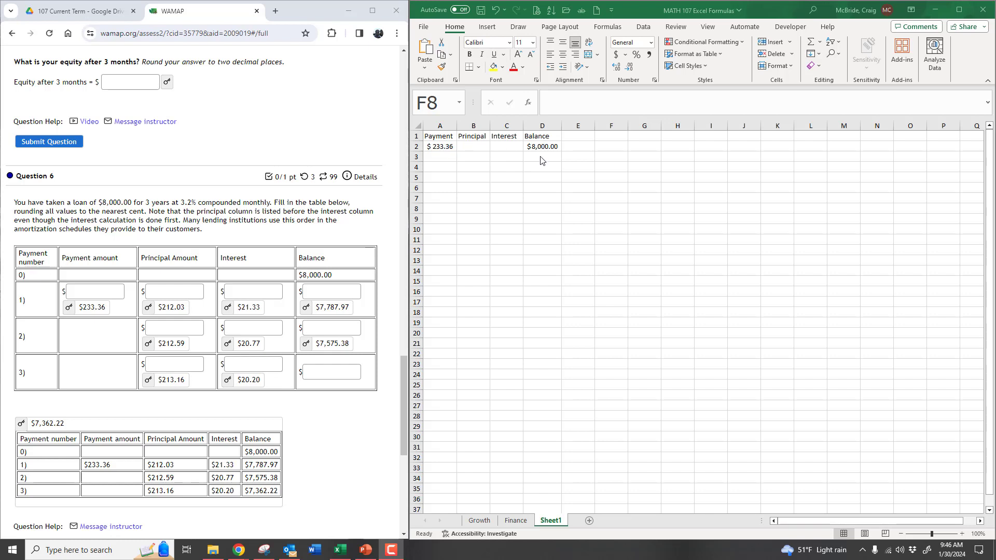
key("alt+Tab")
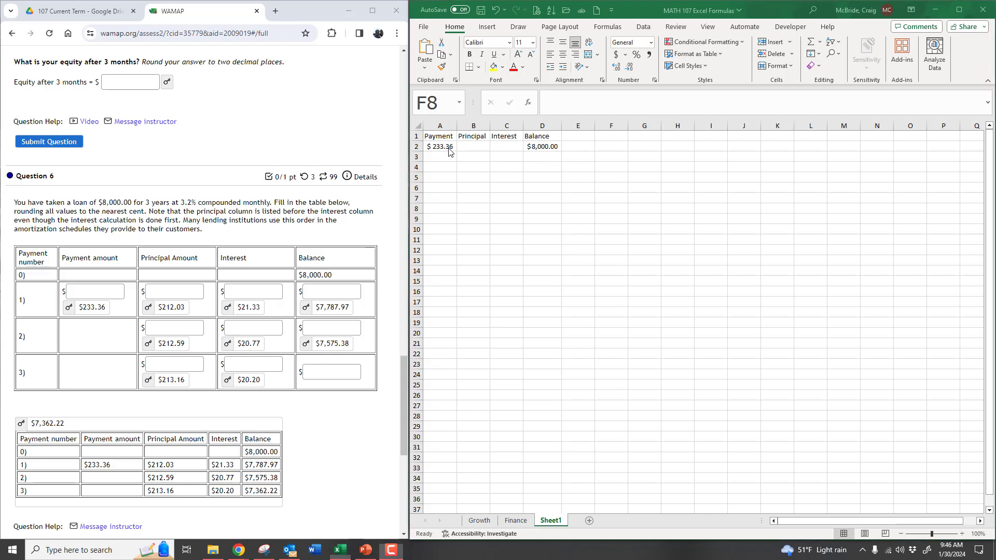
left_click(450, 150)
left_click_drag(456, 152, 463, 457)
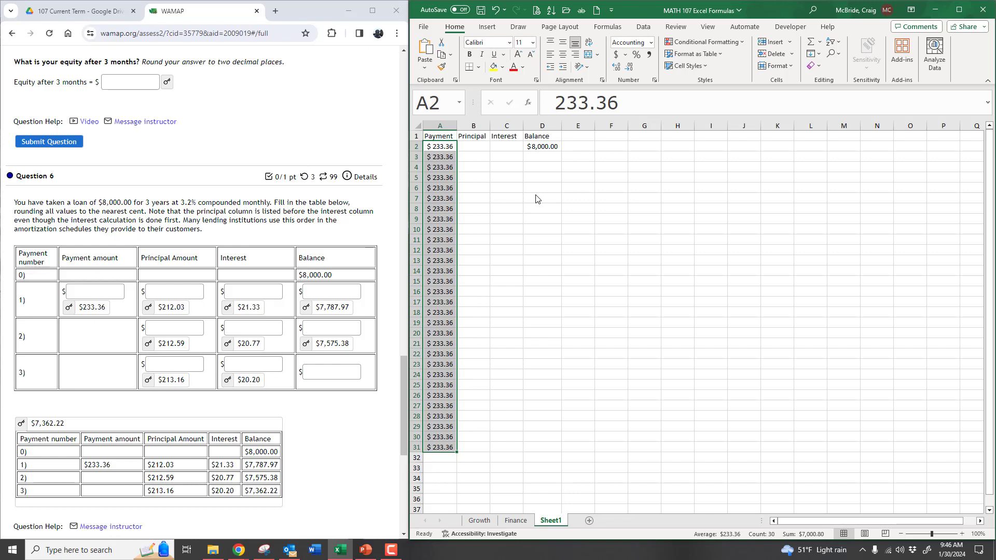
left_click(443, 151)
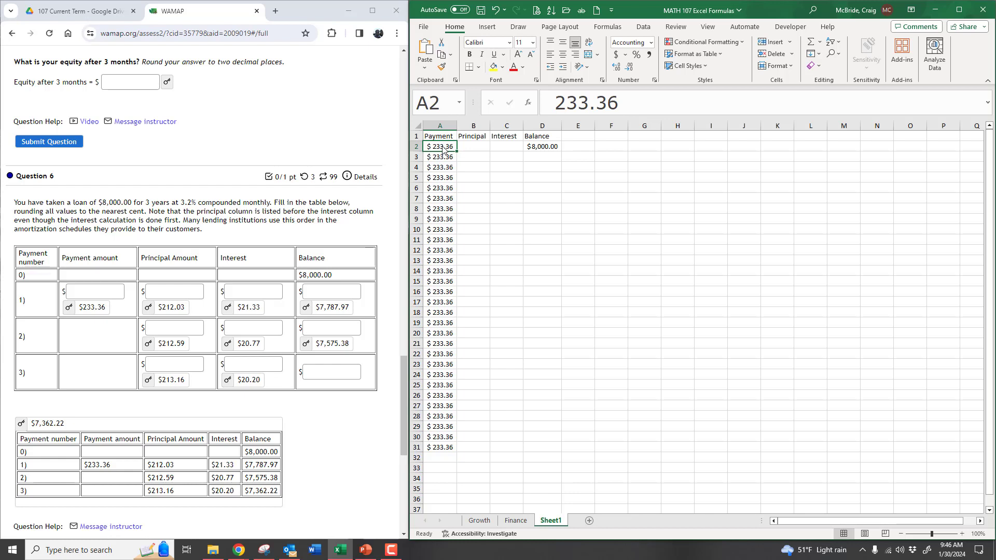
left_click(503, 161)
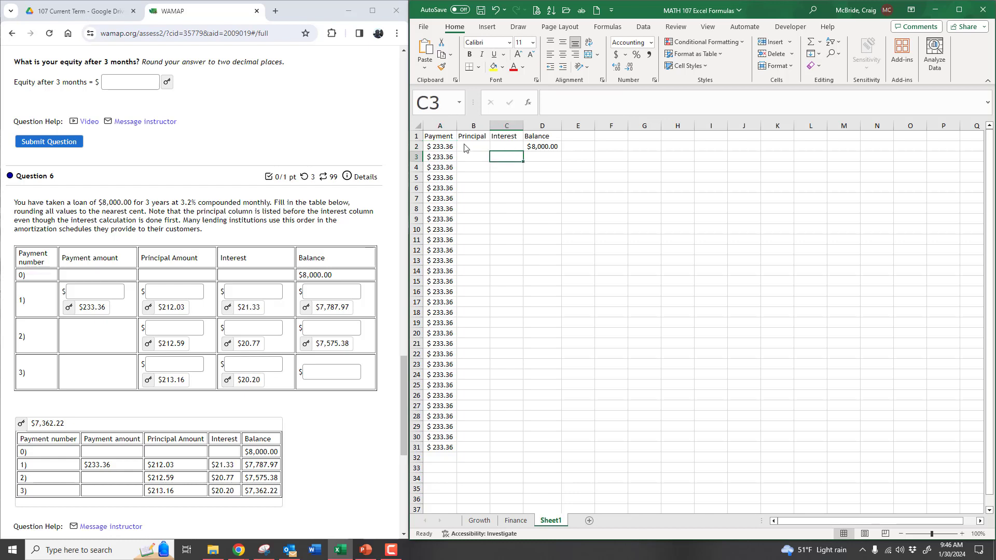
Insert a blank column A before the table and type the heading 'Payment #' in A1
left_click(446, 127)
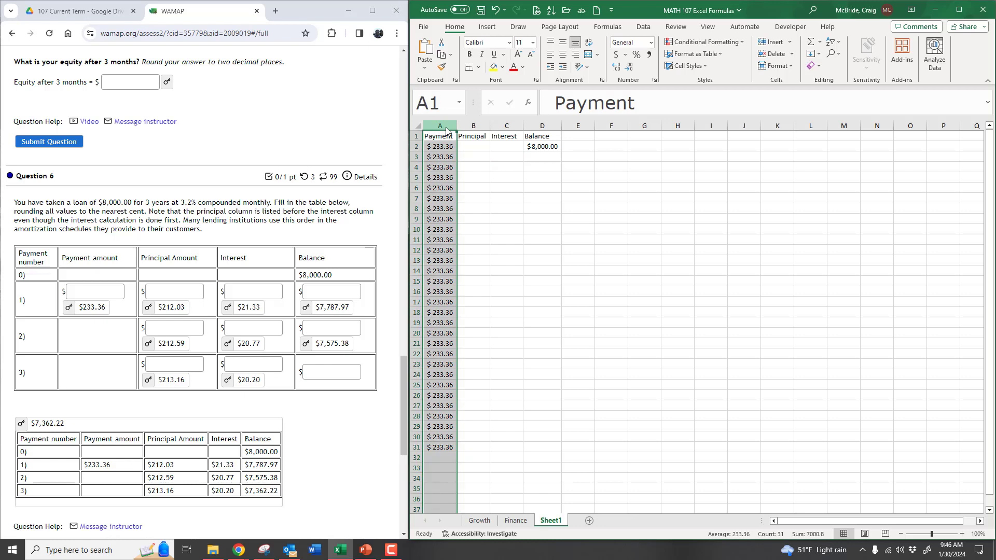
key("ctrl+shift+plus")
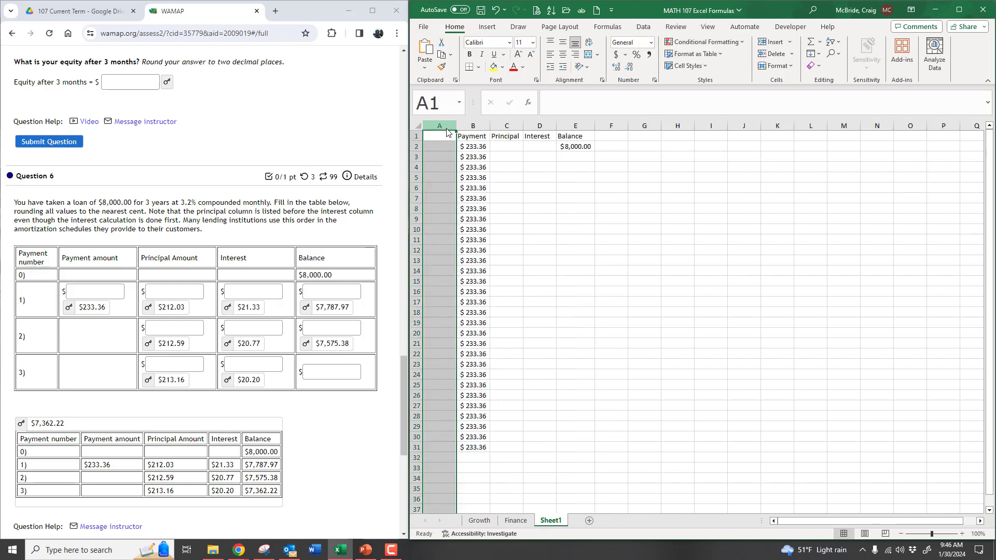
left_click(436, 139)
type("Payment")
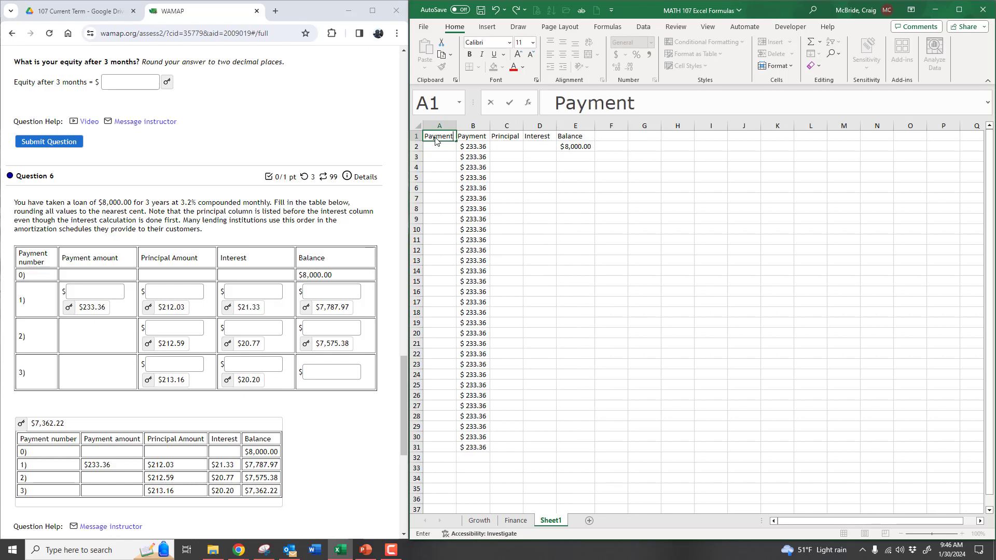
type(" #")
Confirm the Payment # heading, autofit column A, and enter 0, 1, 2 below it
key("Return")
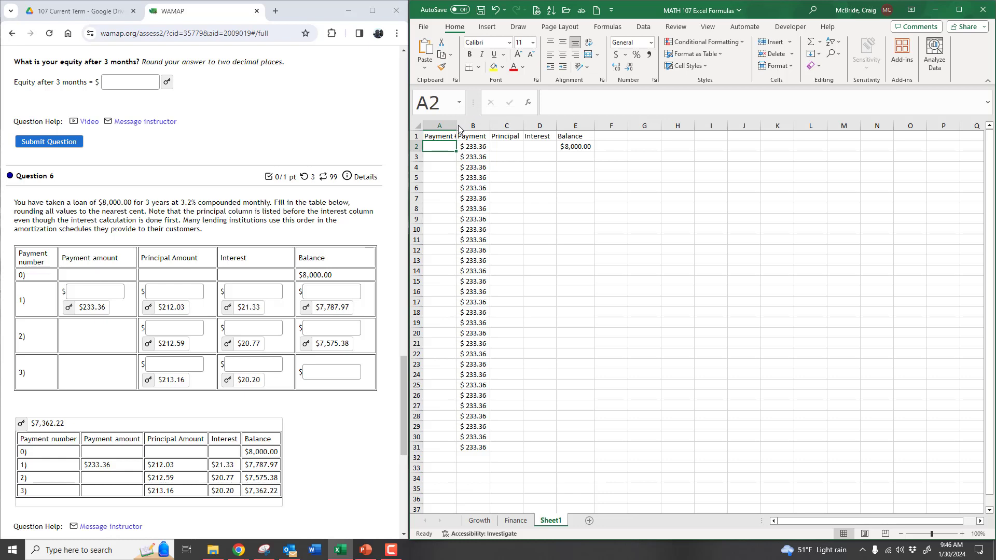
double_click(459, 129)
type("0")
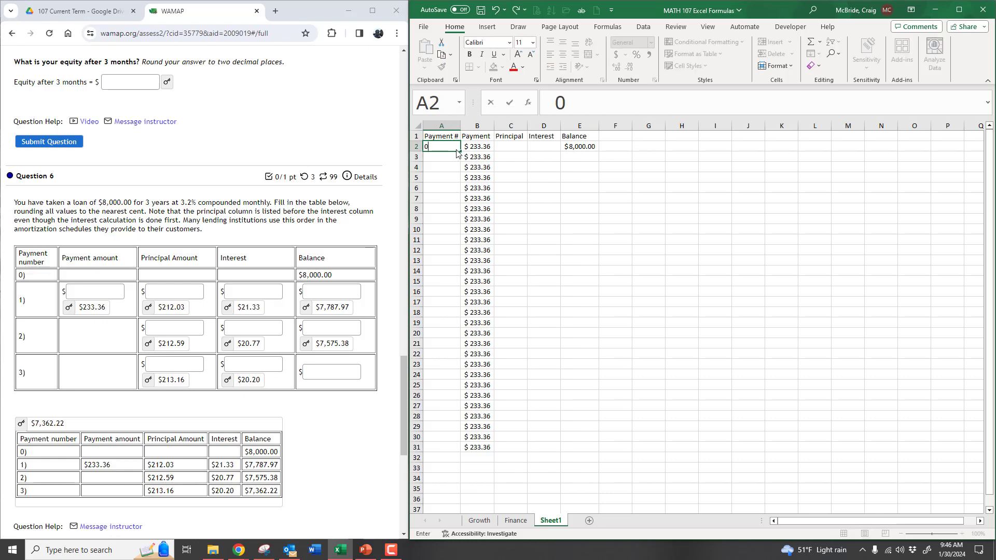
key("Return")
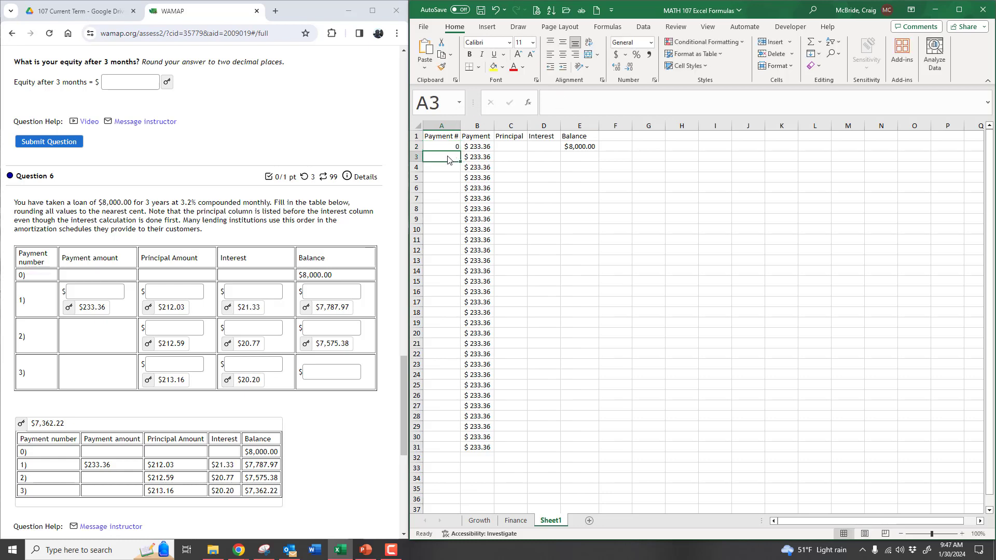
type("1")
key("Return")
type("2")
key("Return")
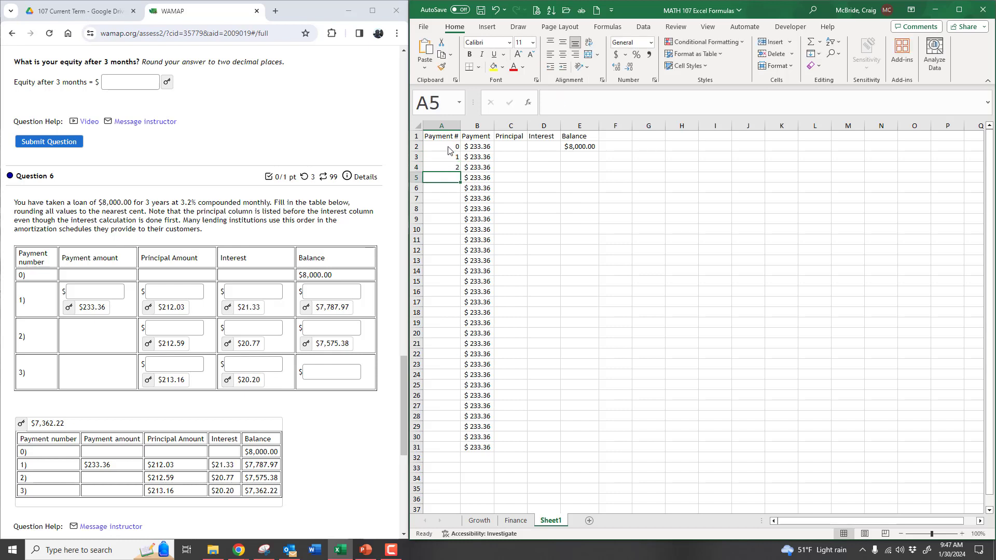
Centre column A and extend the payment numbers down to 36
left_click(448, 149)
left_click(442, 127)
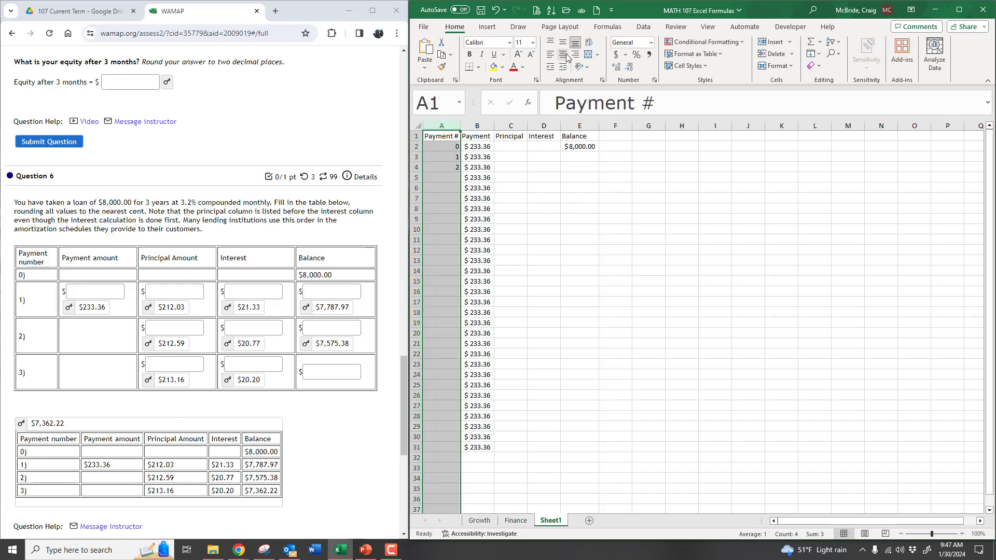
left_click(563, 43)
left_click(563, 54)
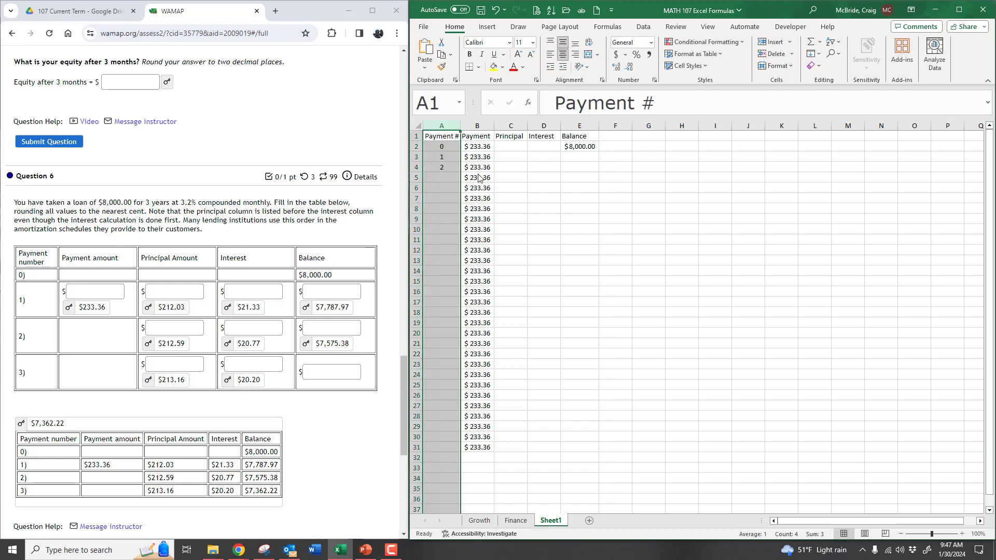
left_click(450, 159)
left_click_drag(446, 148, 463, 481)
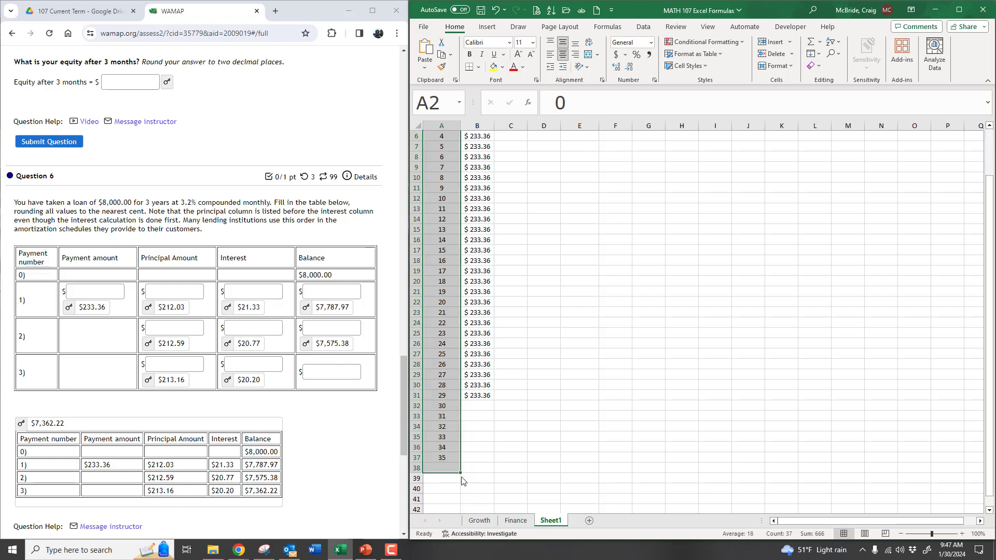
Fill the $233.36 payment from B31 down to B38
left_click(488, 396)
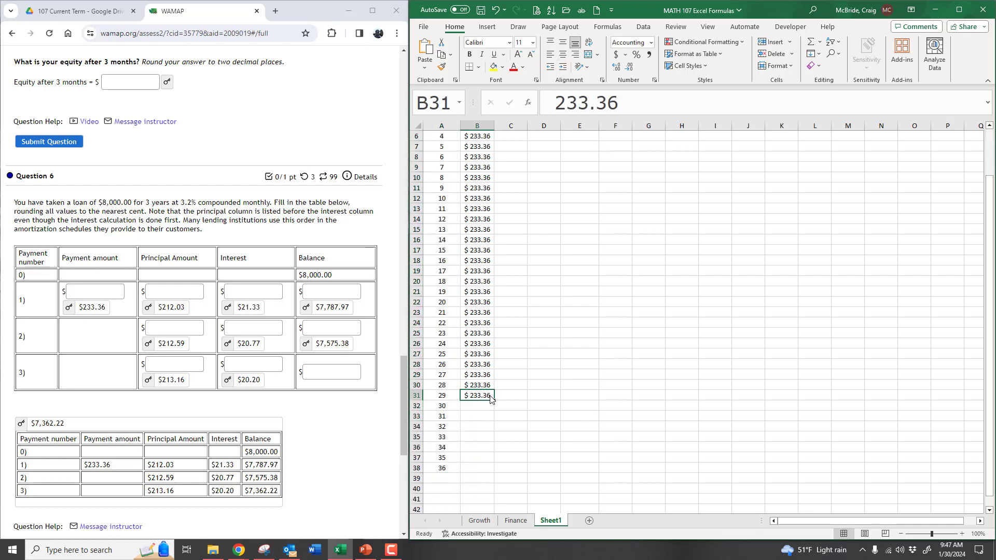
left_click_drag(494, 400, 497, 469)
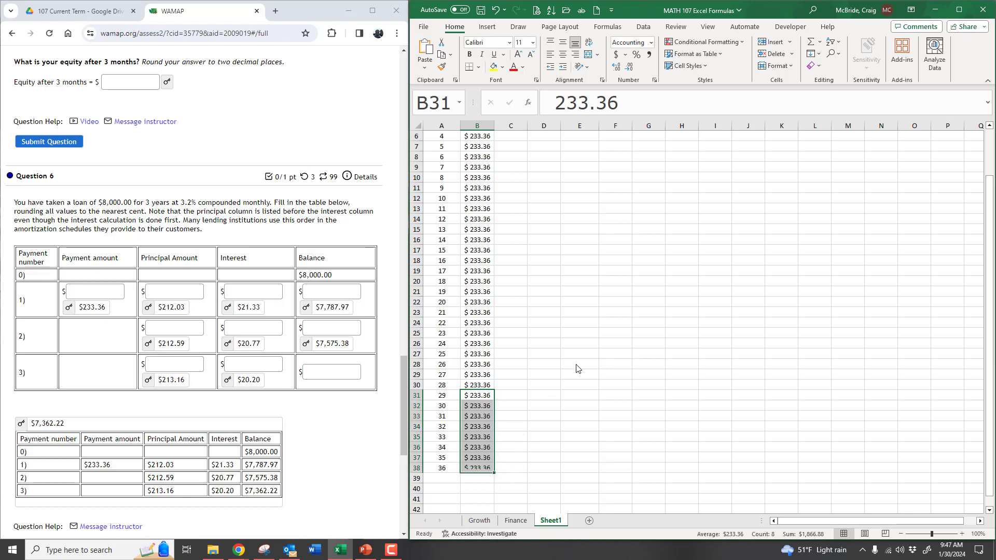
scroll(578, 368, "up", 2)
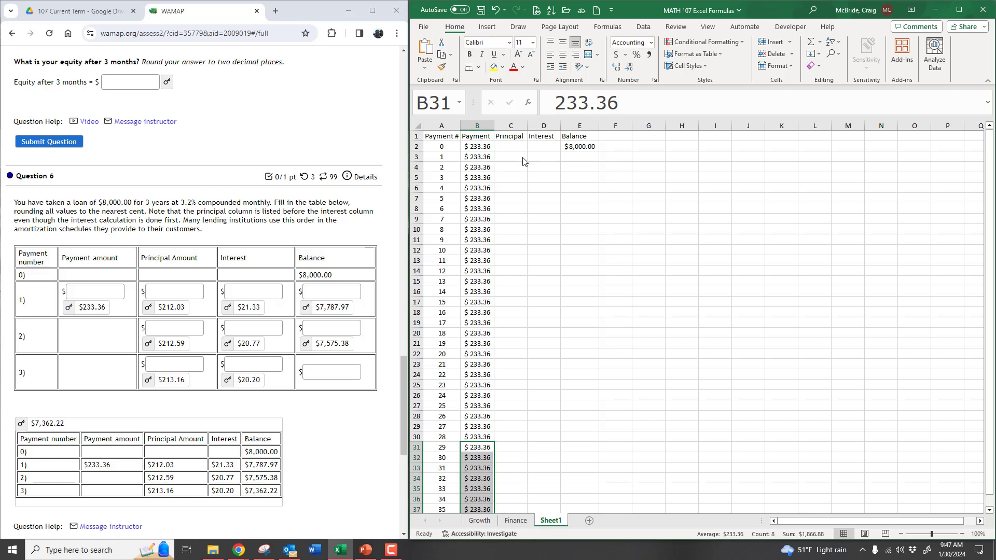
Enter the interest formula =E2*D2/12 in D3
left_click(544, 161)
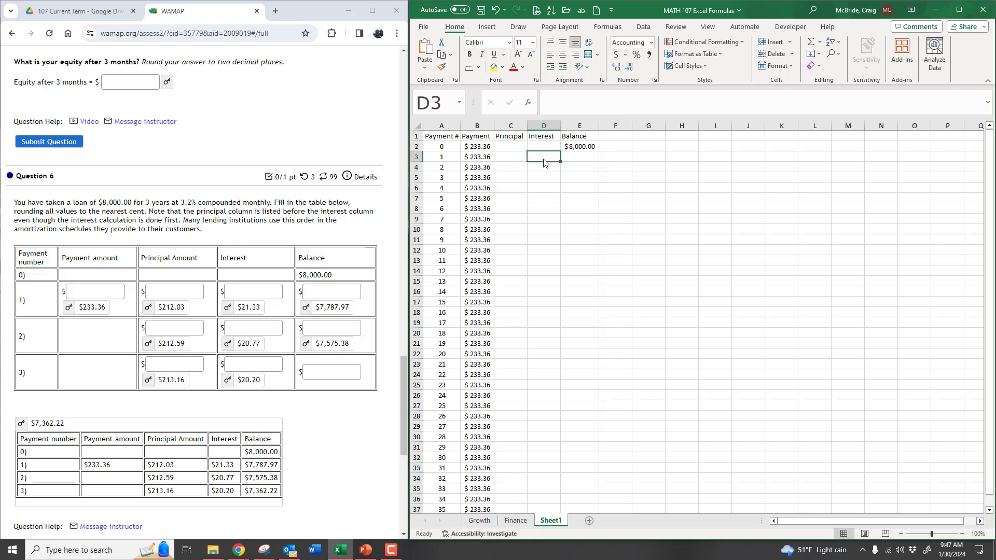
type("=")
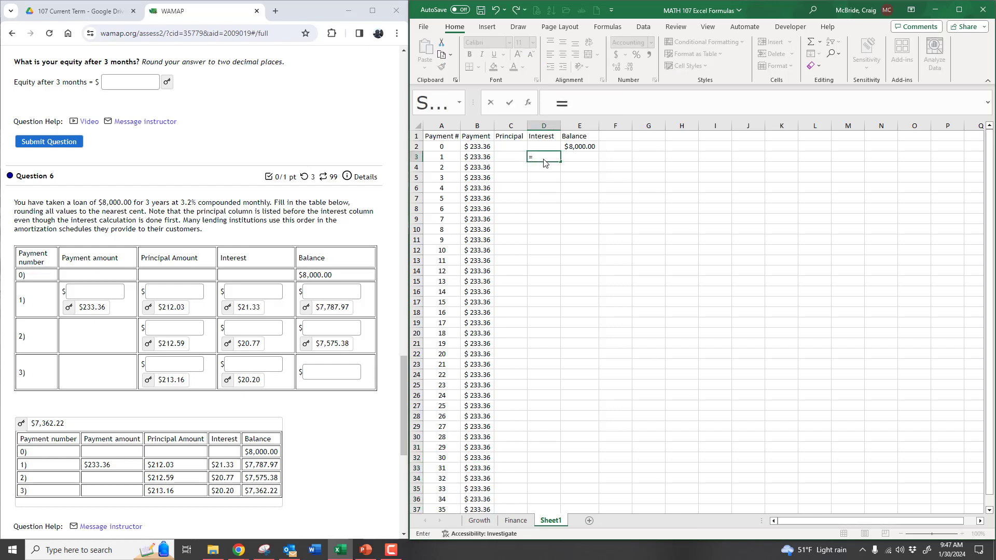
left_click(580, 149)
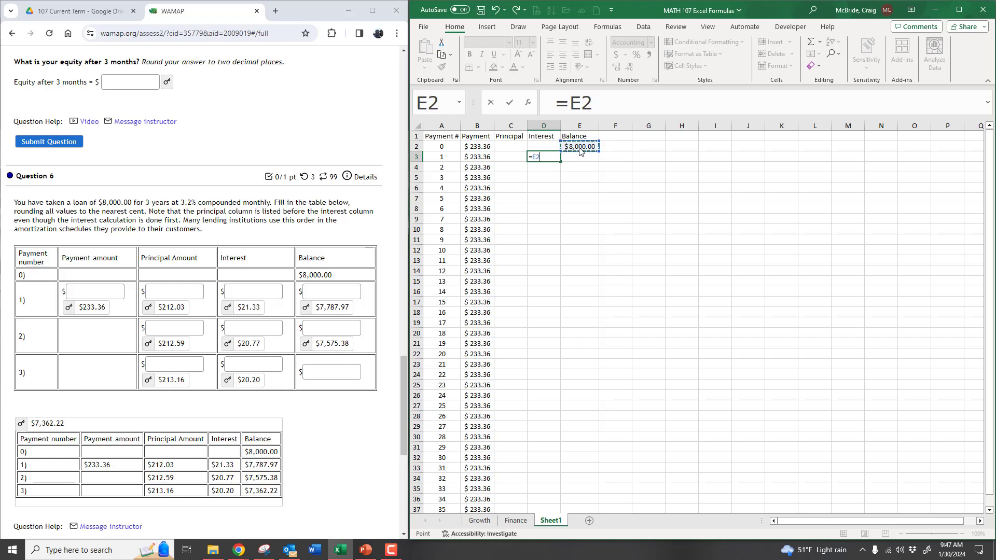
type("*")
left_click(540, 150)
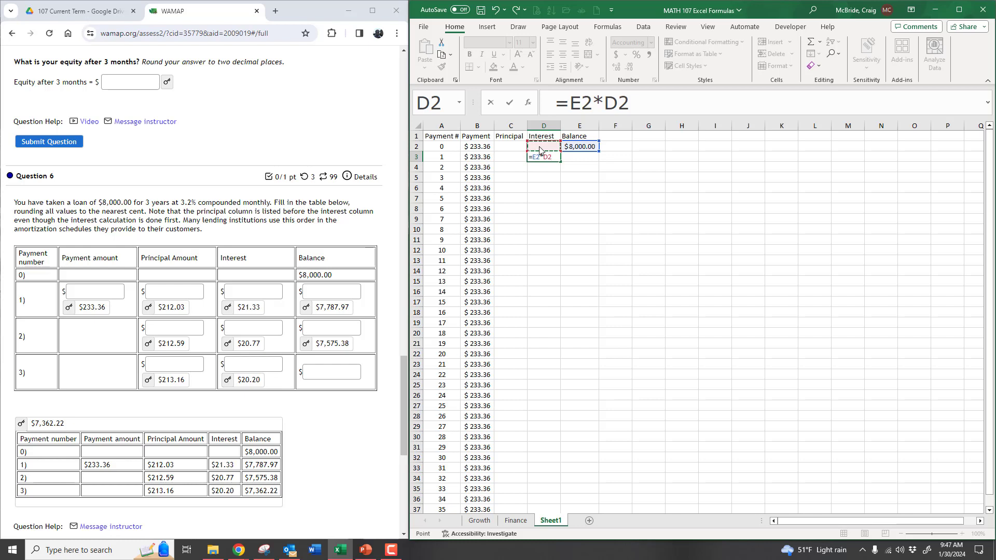
type("/12")
key("Return")
Set D2 to a centred 3.2% percentage rate
left_click(541, 151)
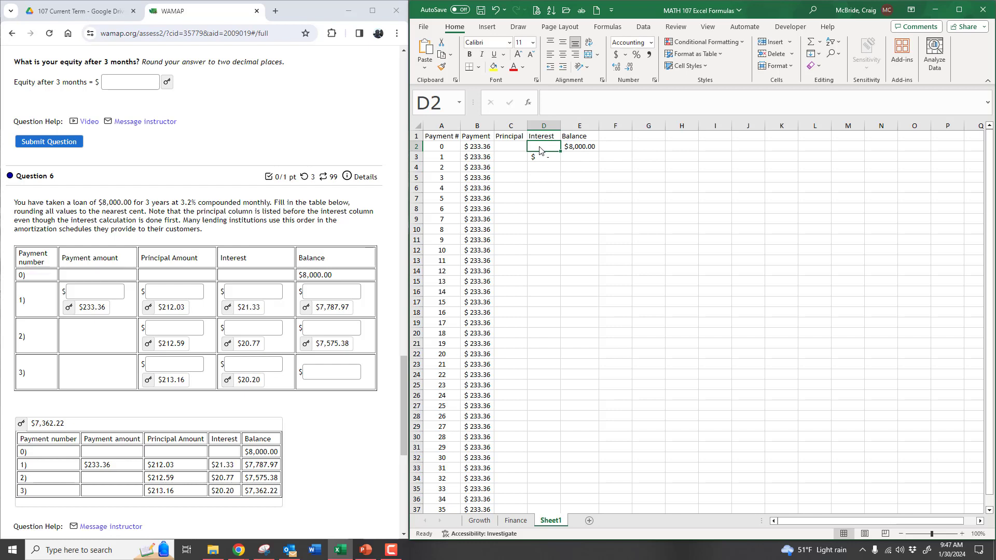
left_click(637, 56)
type("3.2")
key("Return")
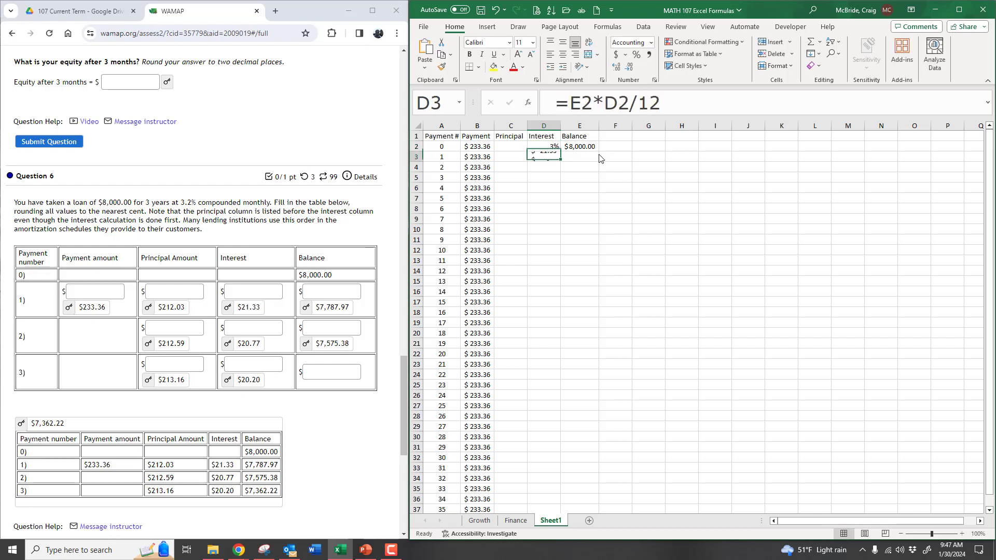
left_click(547, 148)
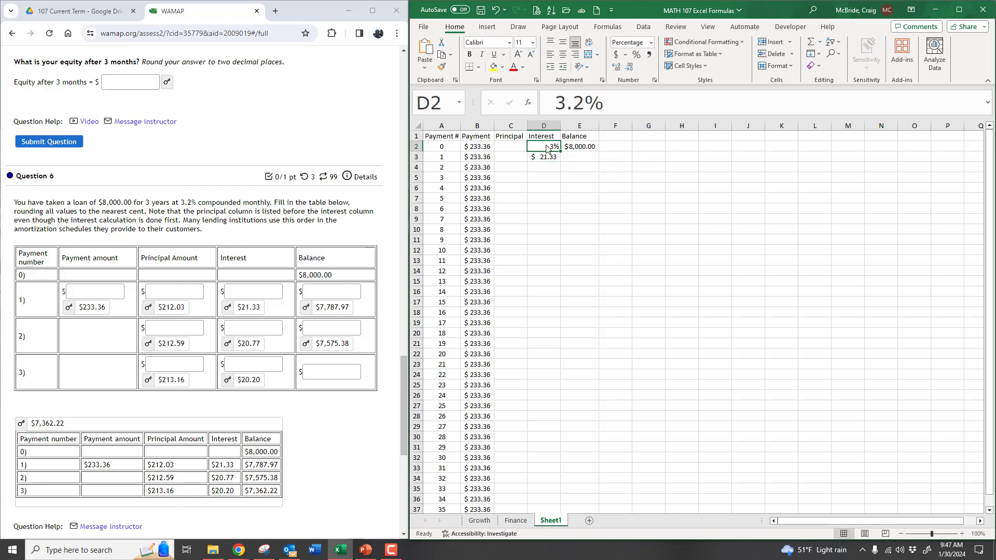
left_click(562, 41)
left_click(563, 54)
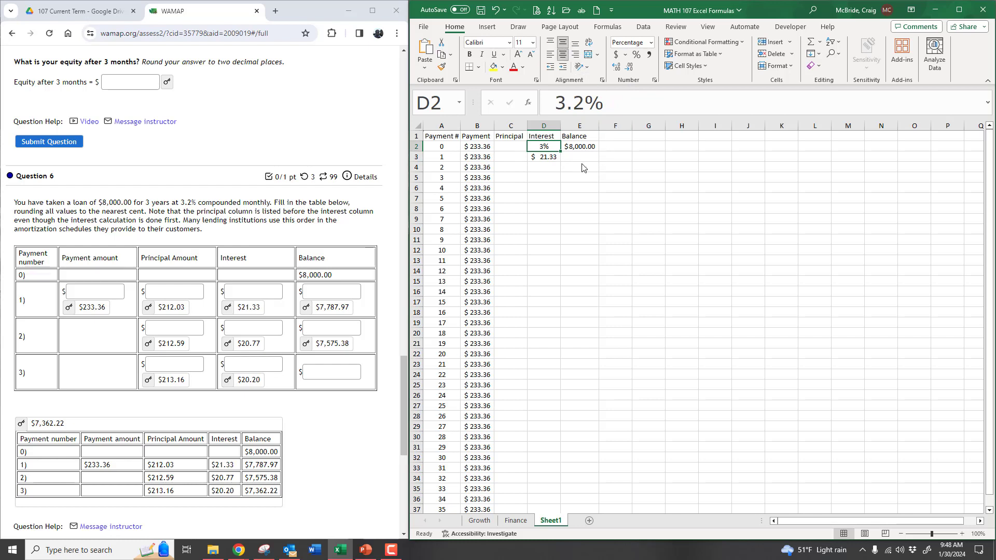
Review and re-confirm D3's =E2*D2/12 formula, giving $21.33 interest
left_click(549, 163)
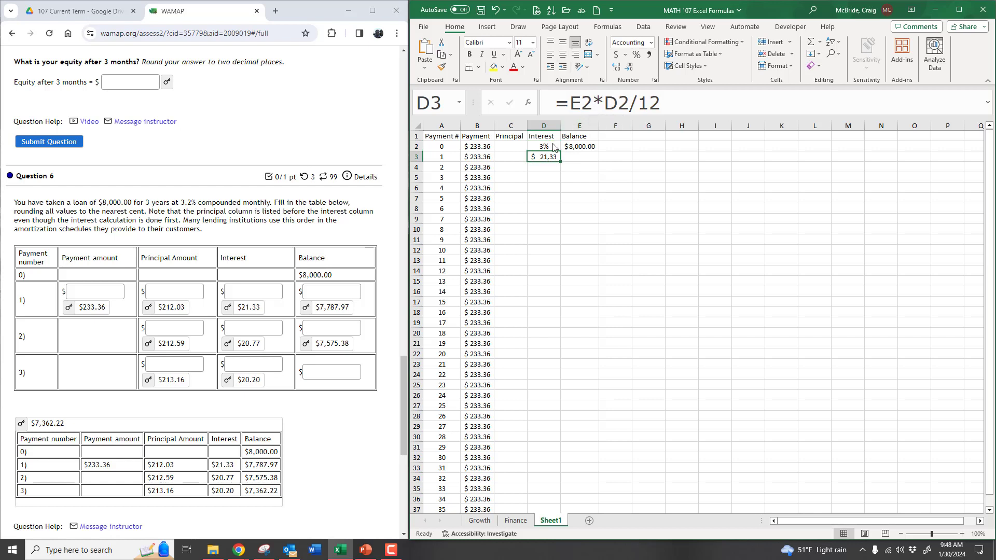
left_click(650, 103)
double_click(652, 102)
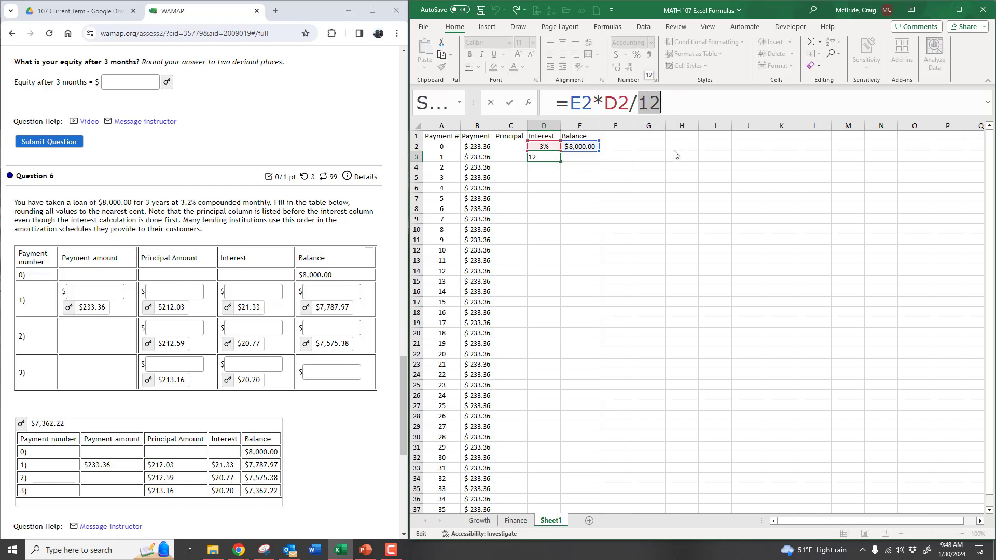
key("Return")
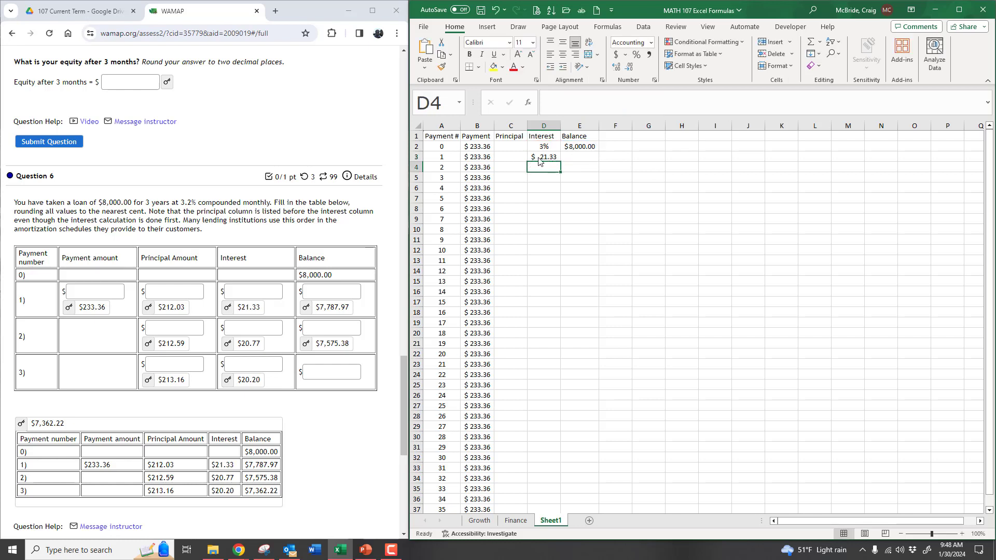
left_click(512, 160)
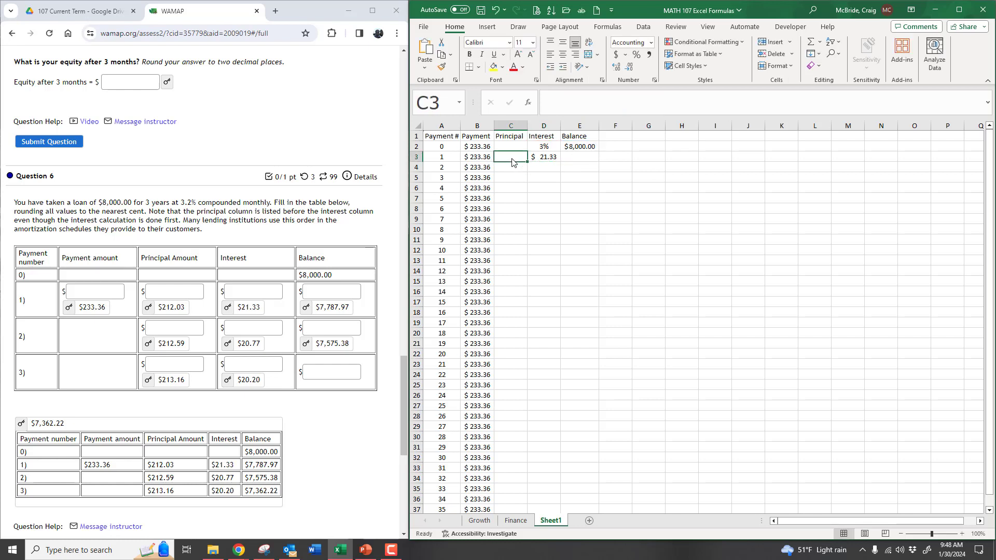
Enter =B2-D3 in C3 for a $212.03 first principal payment
type("=")
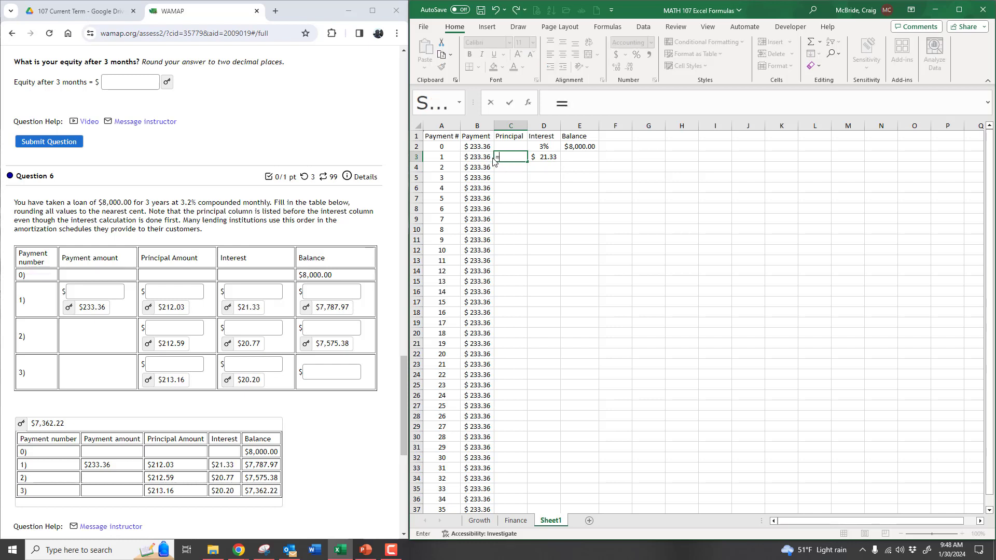
left_click(483, 149)
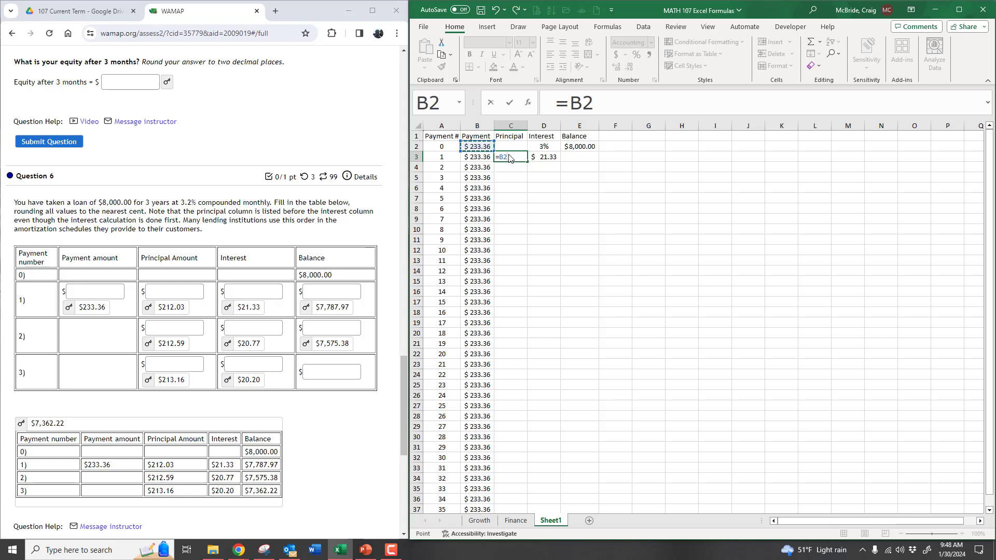
type("-")
left_click(550, 160)
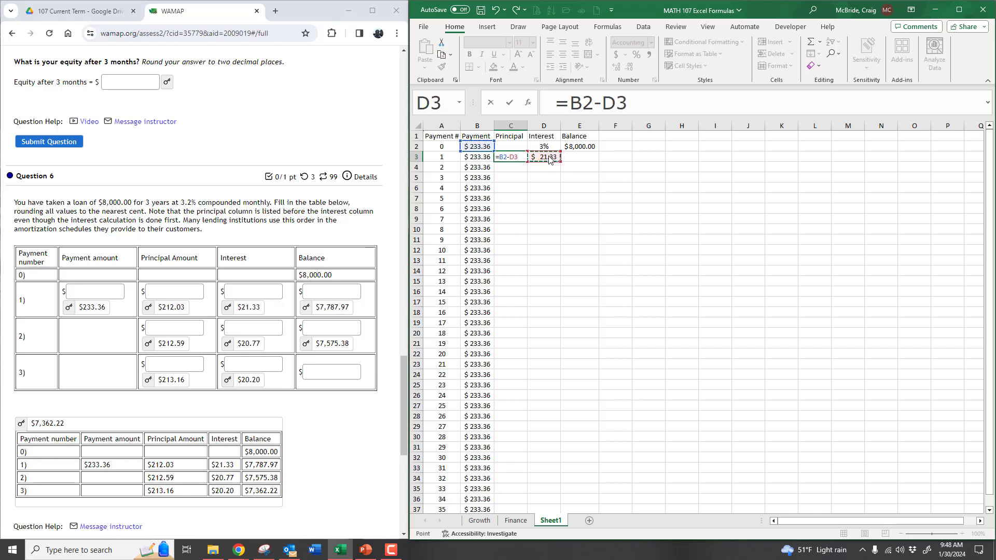
key("Return")
Enter =E2-C3 in E3 for a $7,787.97 new balance
left_click(579, 159)
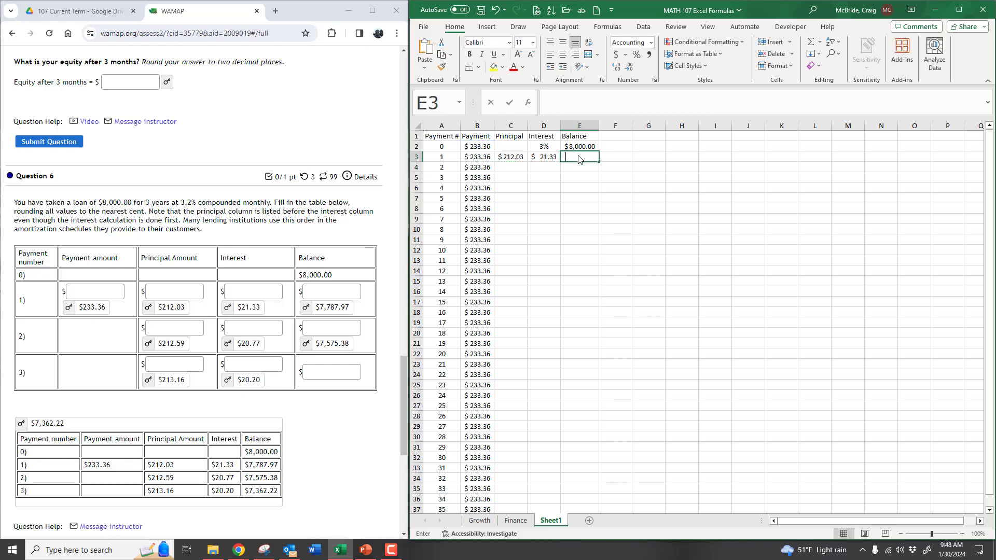
type("=")
left_click(588, 148)
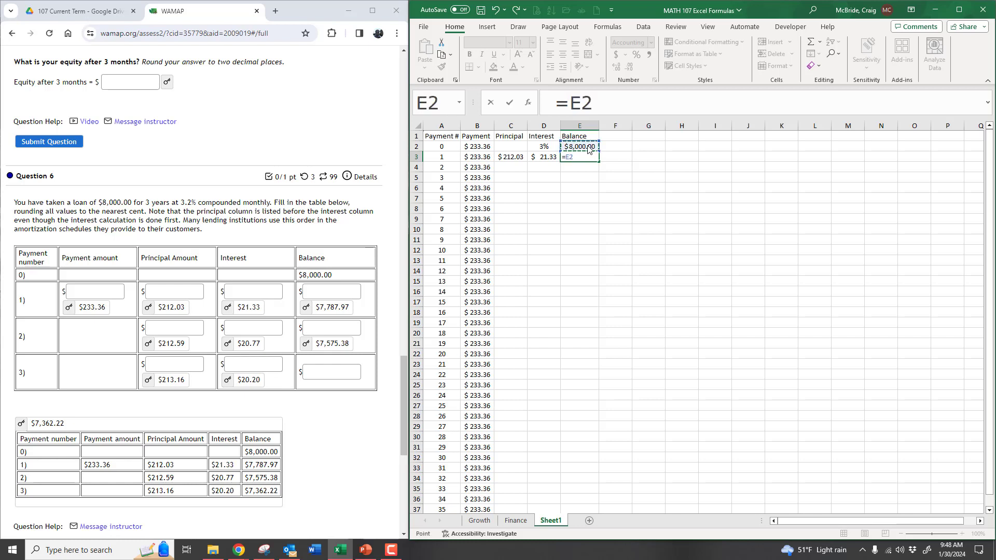
type("-")
left_click(517, 159)
key("Return")
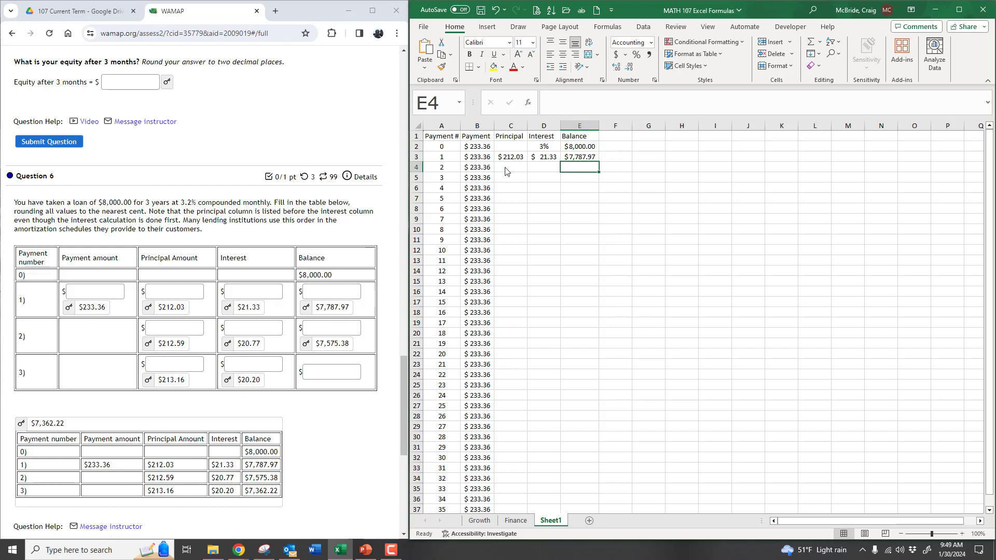
Fill the C3:E3 formulas down to row 38 and widen columns C through E
left_click_drag(508, 158, 606, 497)
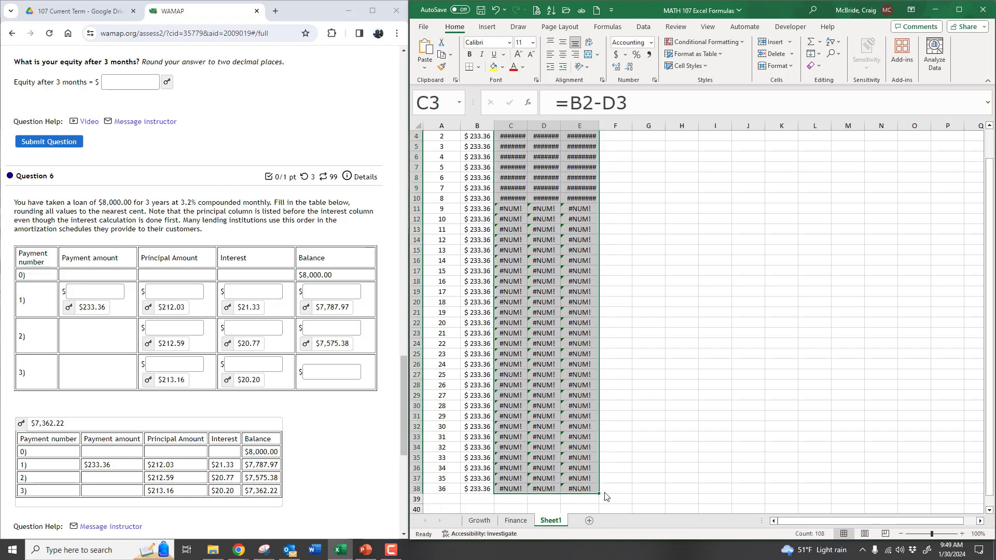
scroll(611, 260, "up", 1)
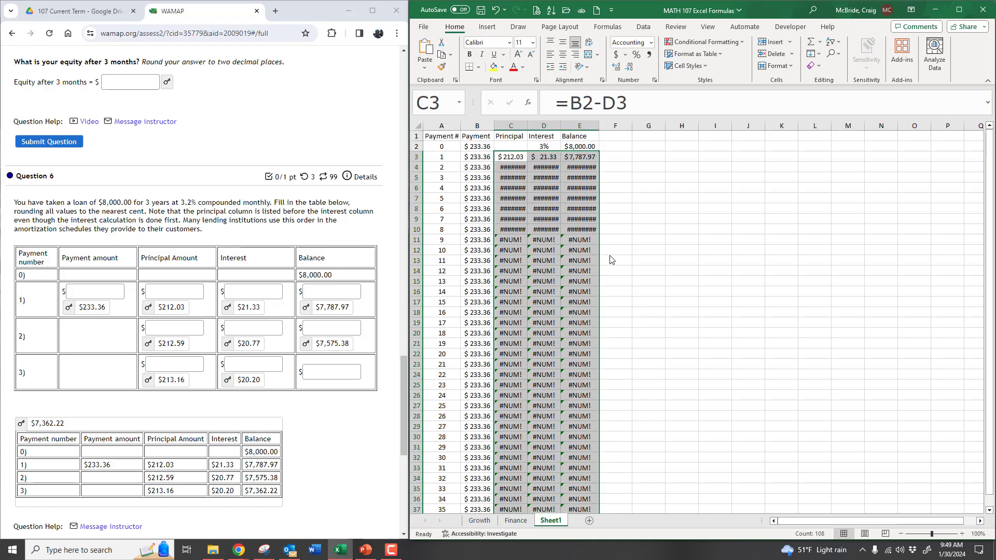
left_click_drag(529, 130, 528, 130)
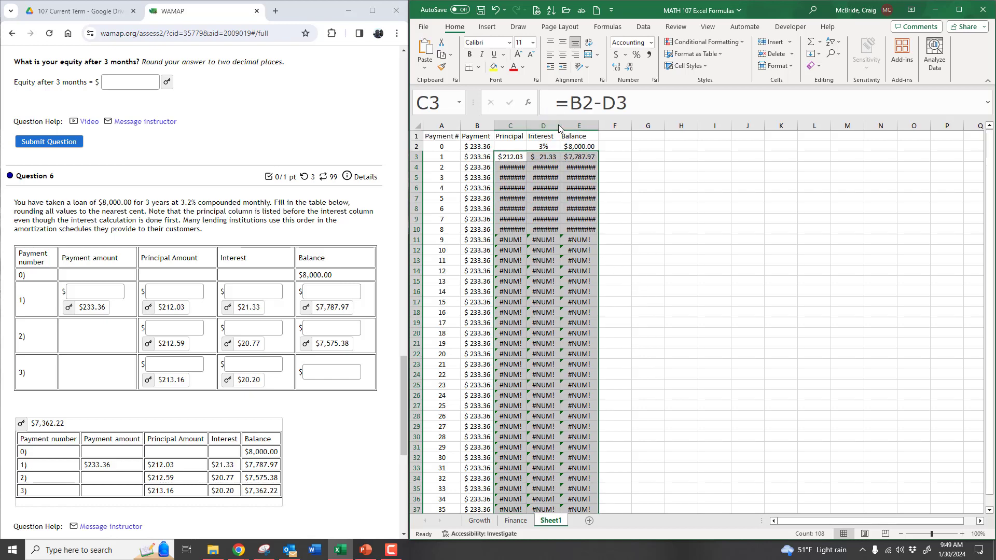
left_click_drag(514, 126, 613, 130)
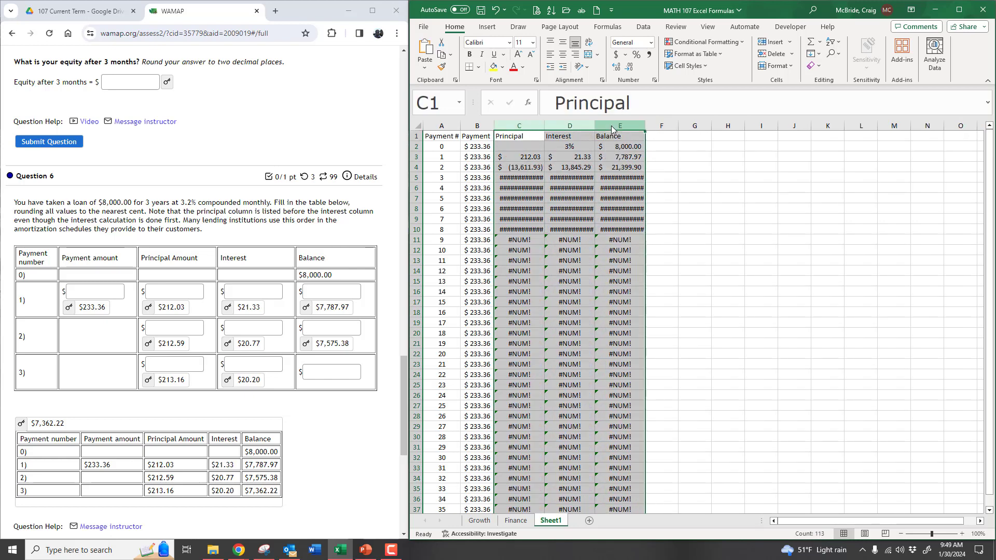
Inspect the principal formula in C5 and its cell references, leaving it unchanged
left_click(529, 178)
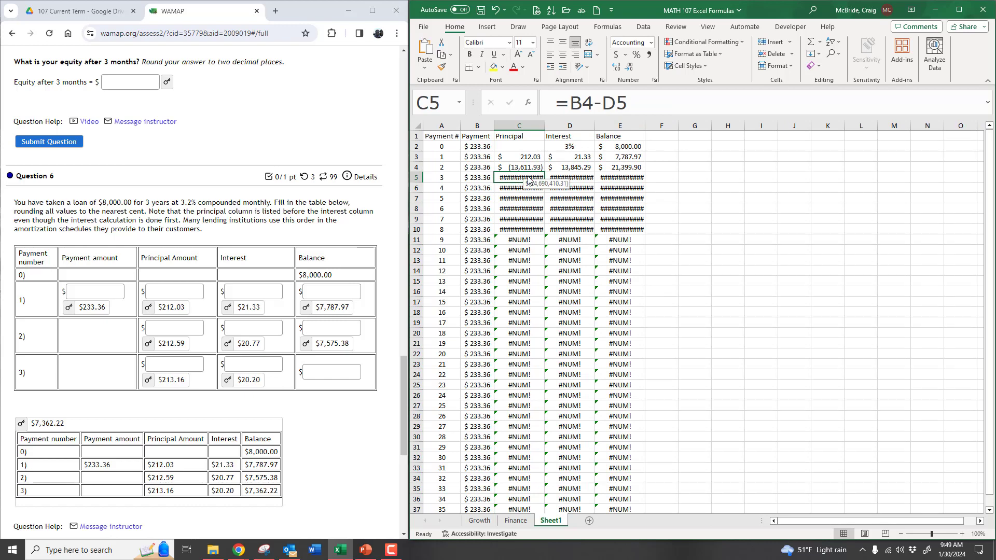
left_click(588, 106)
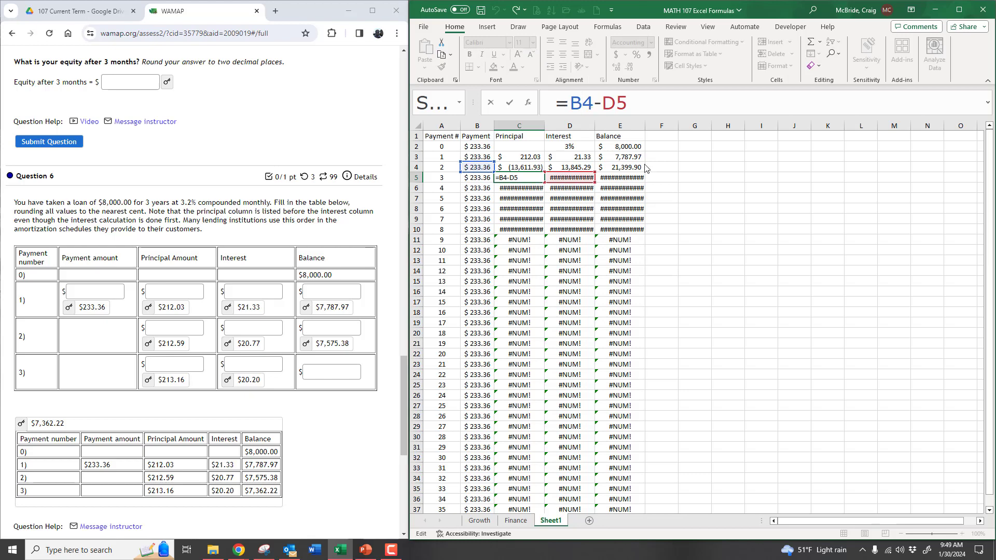
key("Return")
Compare the interest formulas in D5, D4 and D3 against the D2 rate; D4 reads =E3*D3/12
left_click(577, 180)
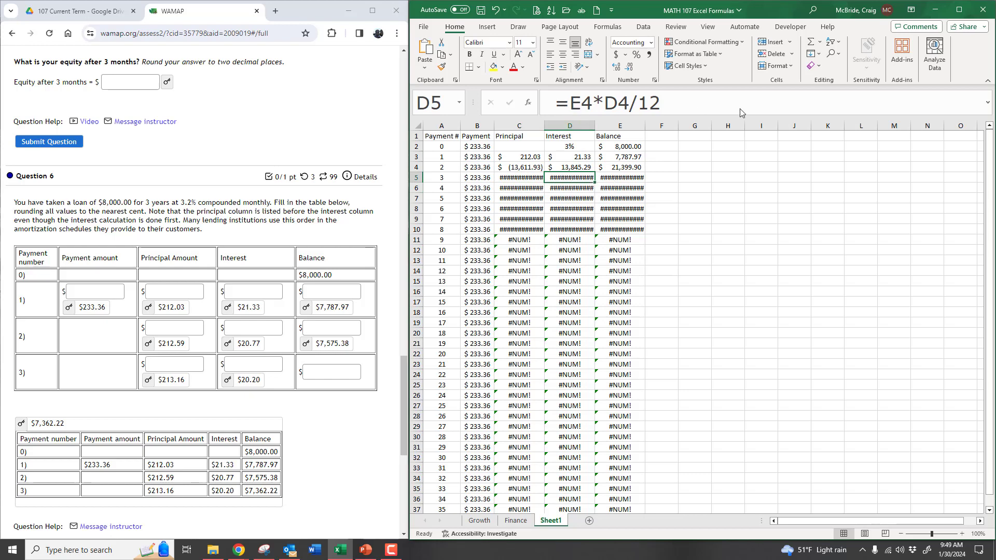
left_click(570, 168)
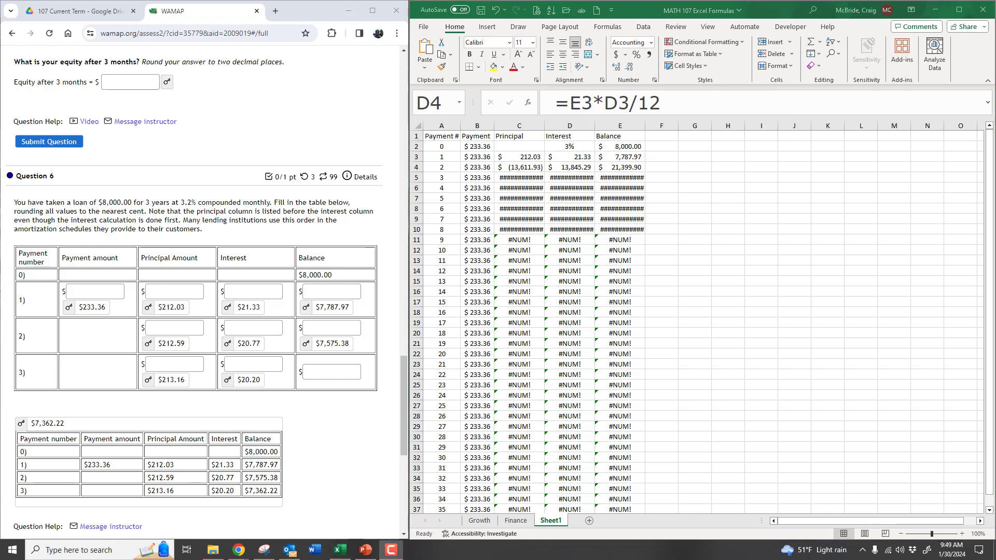
left_click(580, 159)
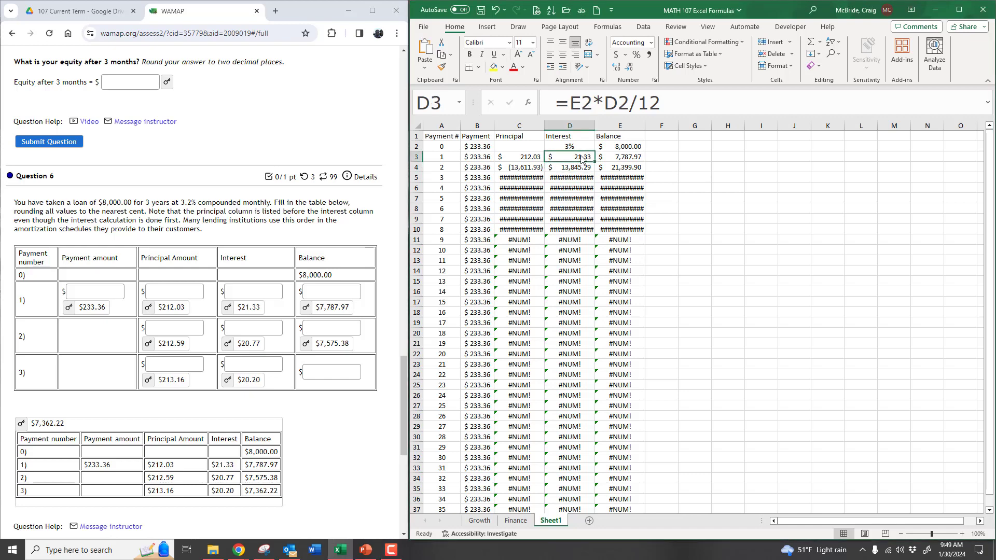
left_click(578, 147)
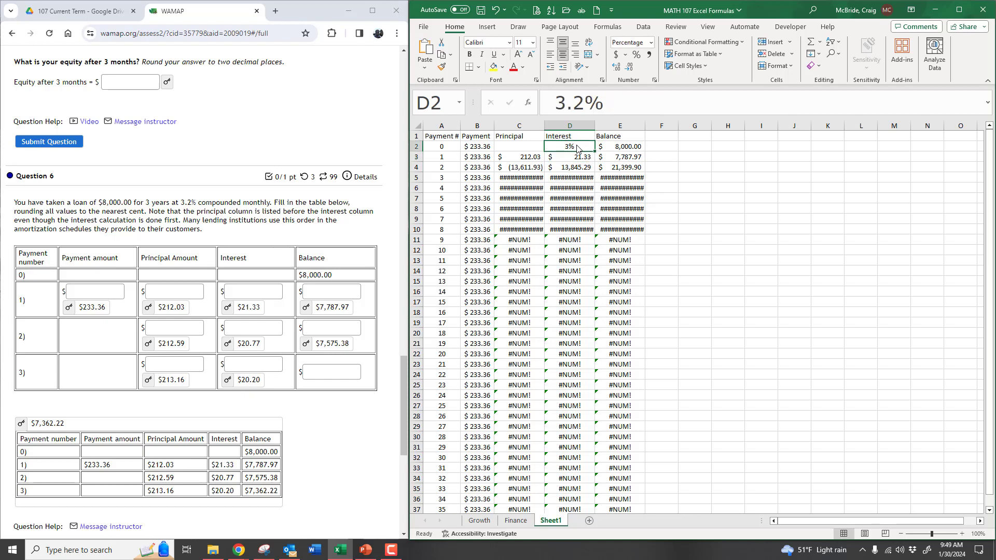
left_click(582, 158)
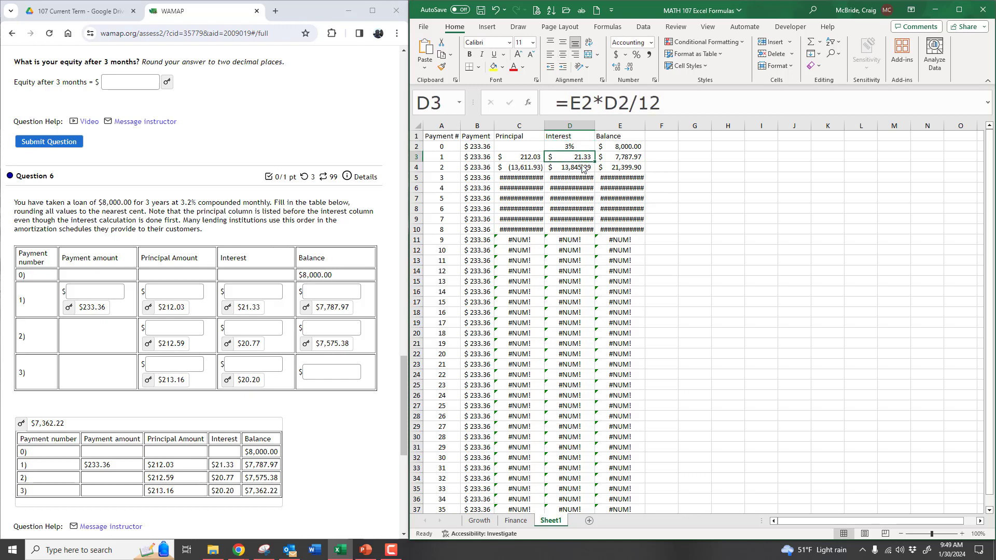
left_click(582, 172)
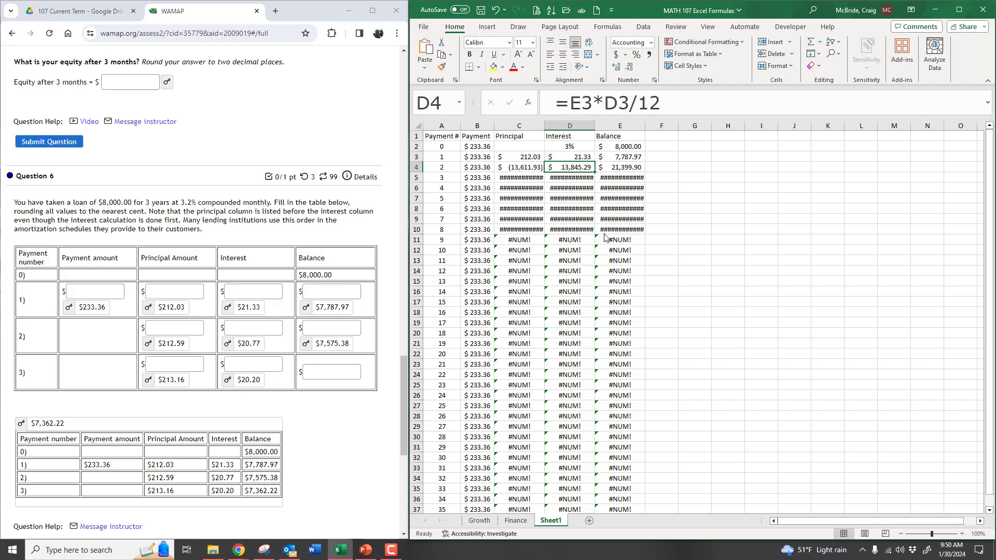
Show the interest rate in D2 as 3.2% with one decimal place
left_click(579, 160)
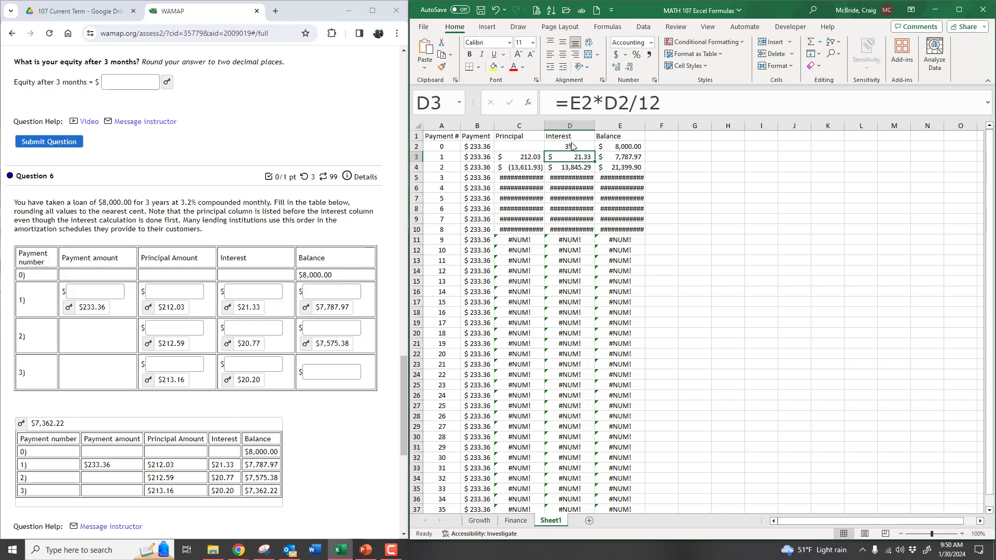
left_click(572, 149)
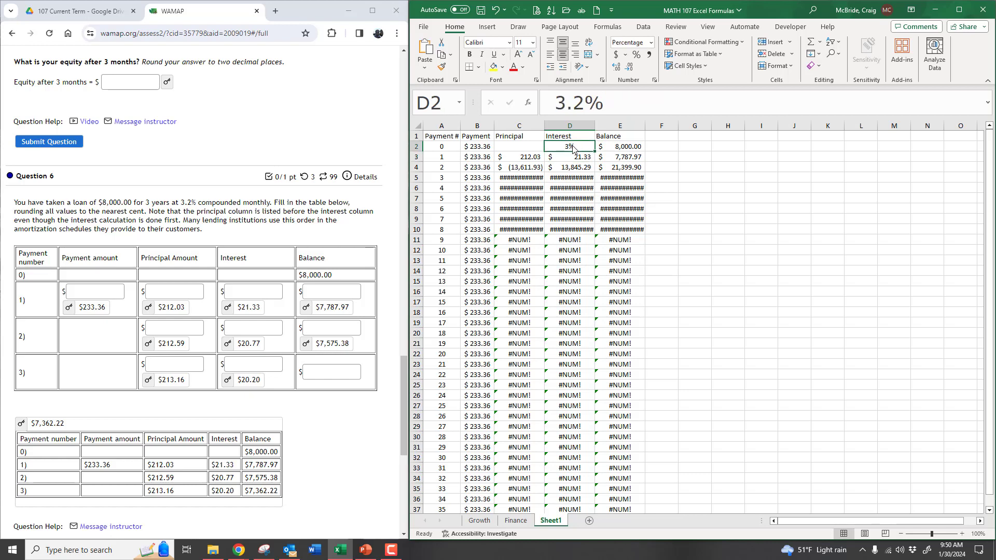
left_click(614, 69)
Lock the rate row in D3's interest formula as =E2*D$2/12, still giving $21.33
left_click(583, 161)
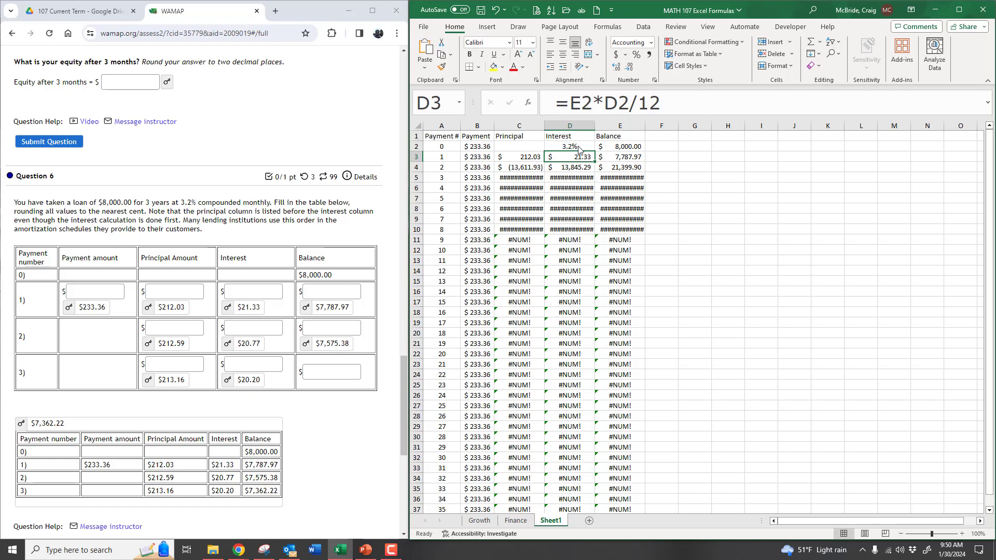
left_click(619, 108)
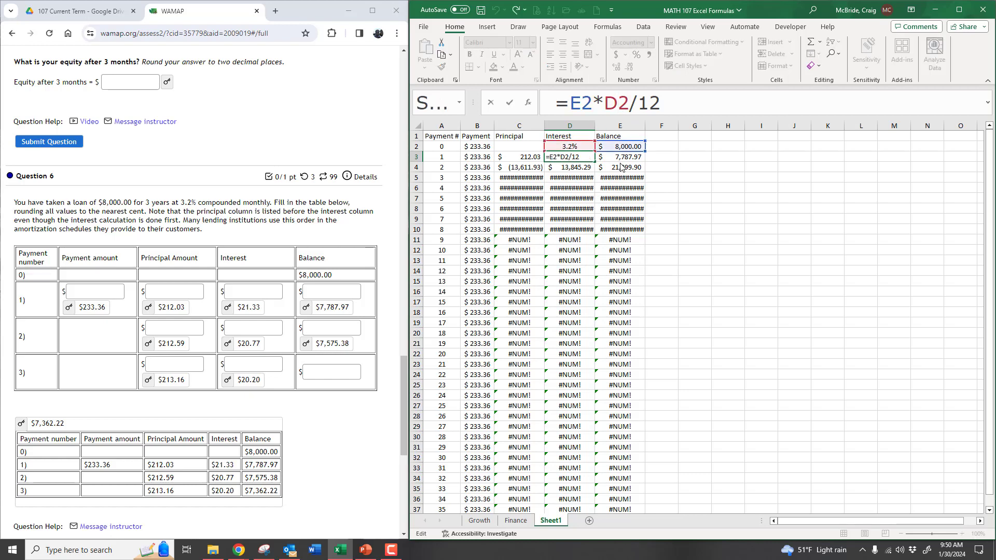
type("$")
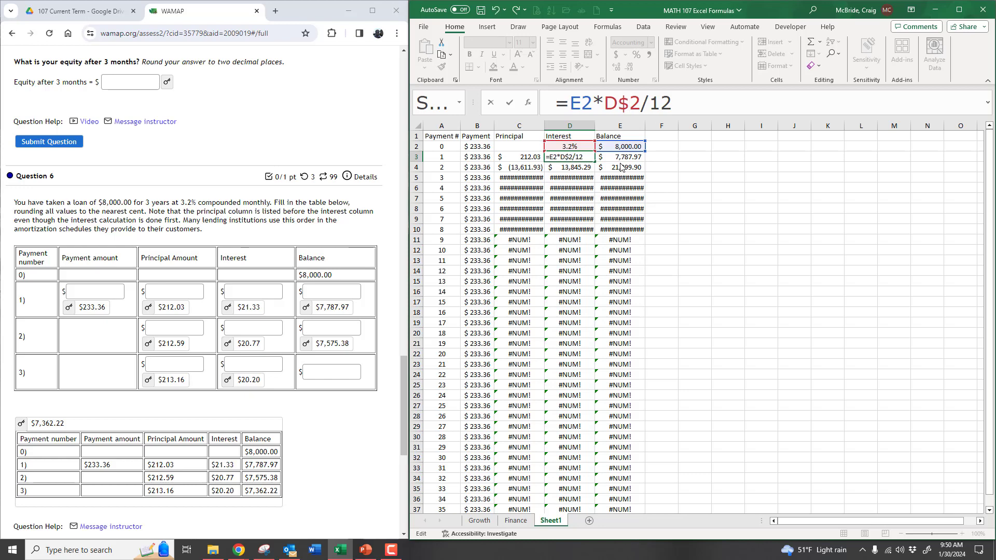
key("Return")
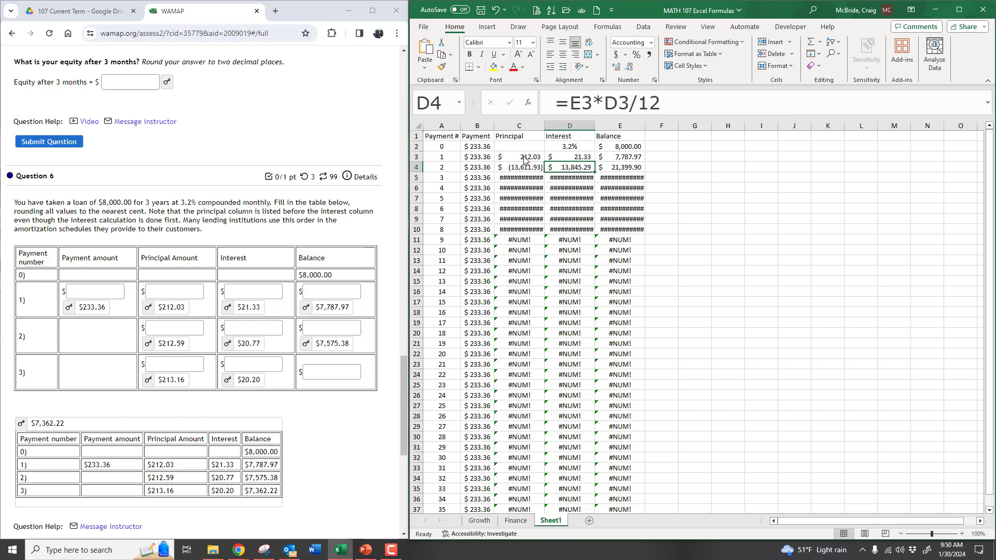
Fill the C3:E3 formulas down to row 38 and select the payment amounts B3:B38
left_click_drag(524, 157, 629, 496)
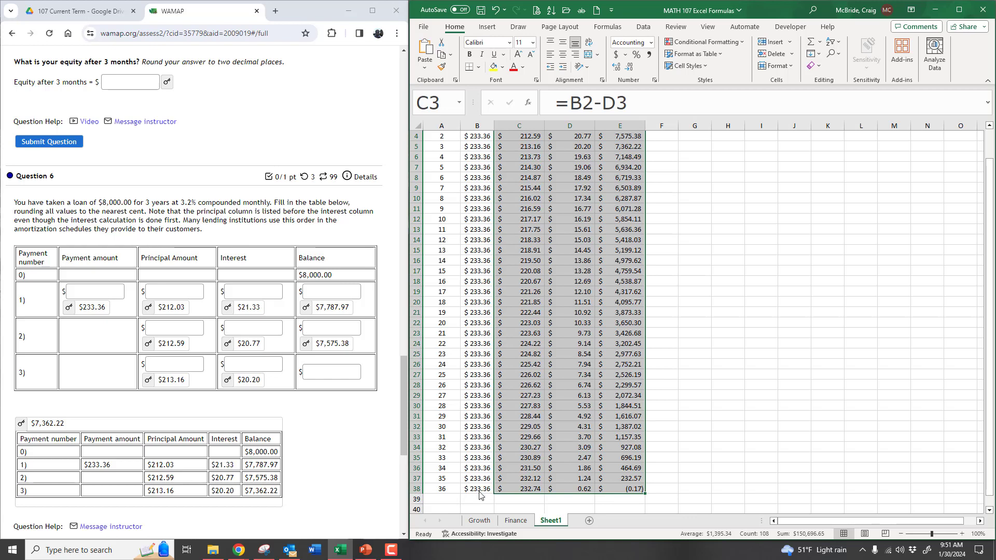
scroll(672, 351, "up", 1)
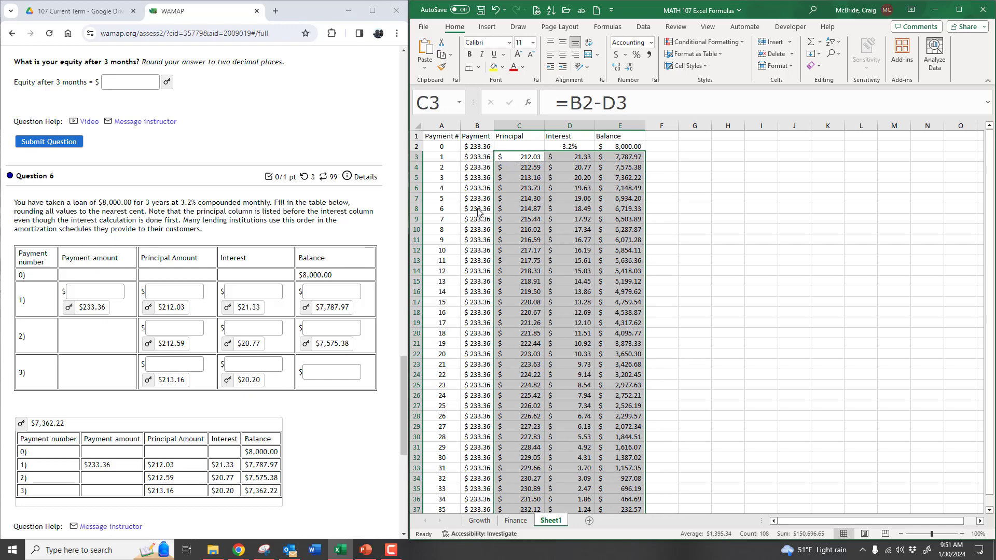
left_click_drag(482, 159, 485, 493)
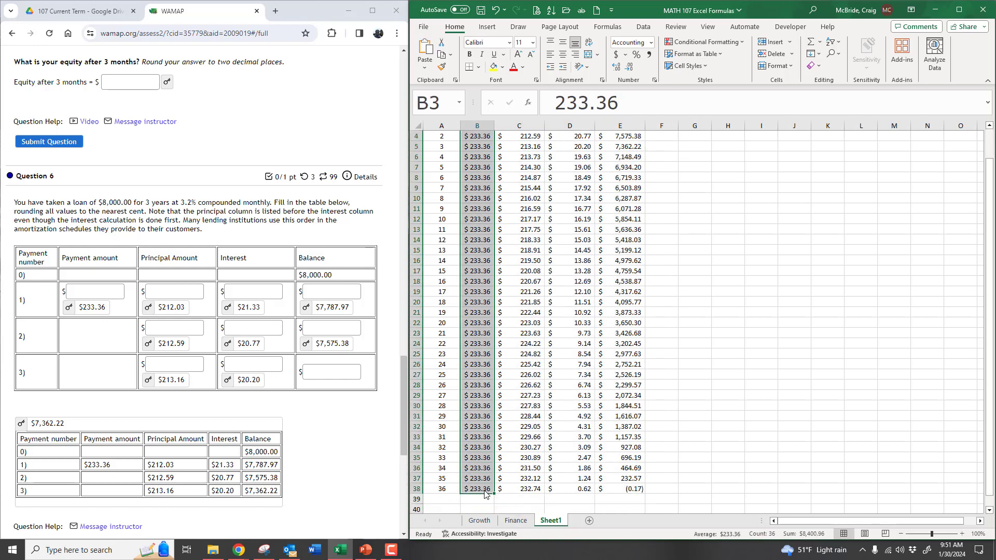
Clear the repeated payment amounts from B3:B38, leaving $233.36 only in B2
key("Delete")
scroll(486, 493, "up", 1)
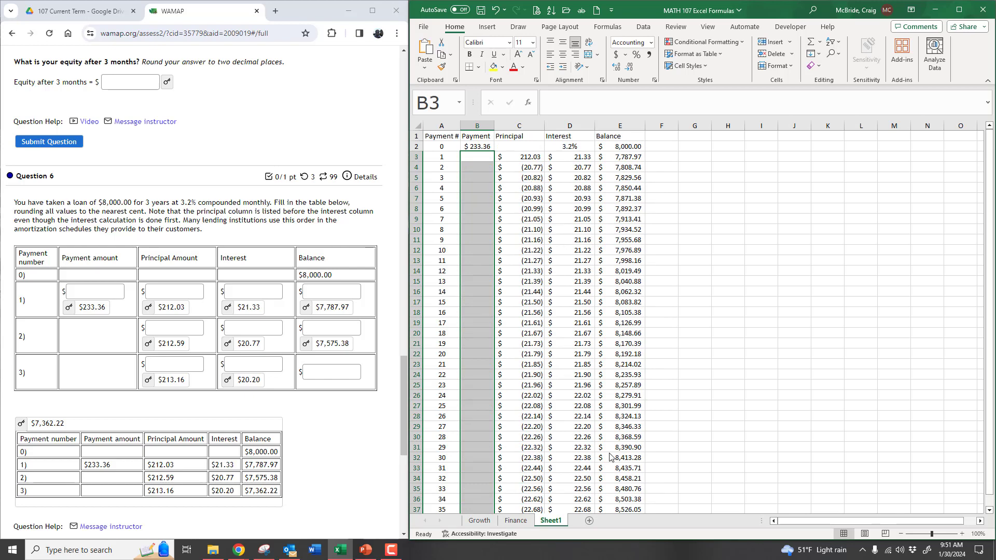
scroll(623, 454, "down", 4)
scroll(535, 362, "up", 4)
Compare the principal formulas for payments 1 and 2 in C3 and C4
left_click(529, 169)
left_click(536, 158)
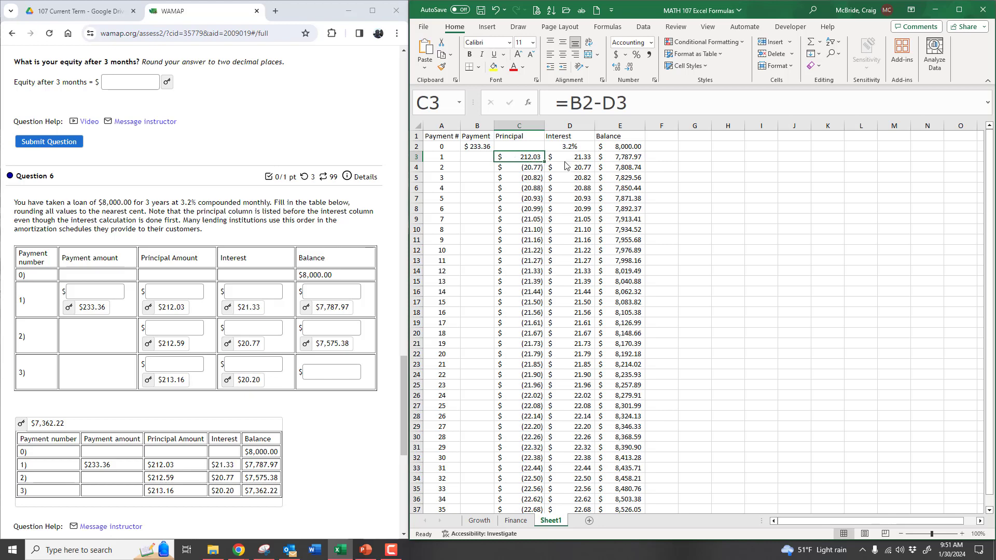
left_click(526, 167)
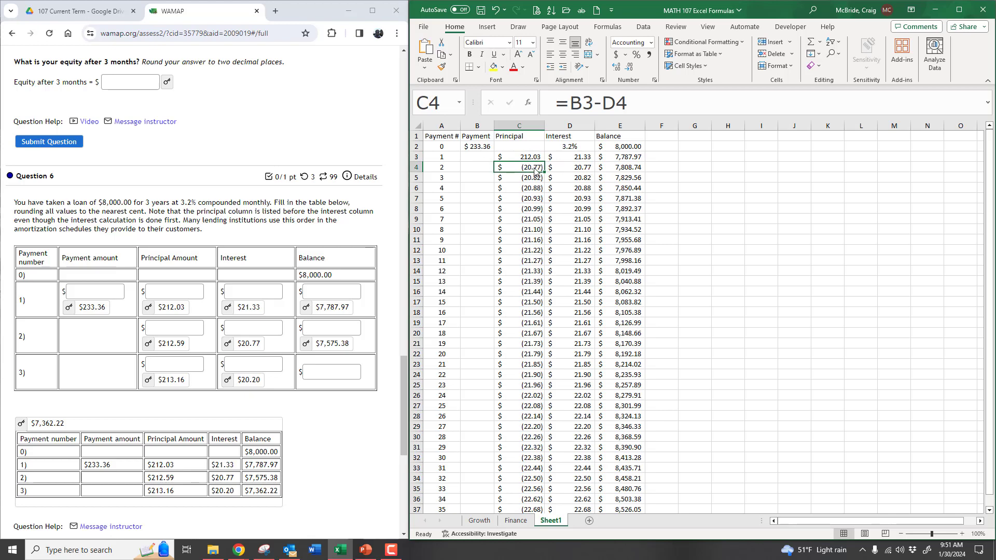
left_click(520, 158)
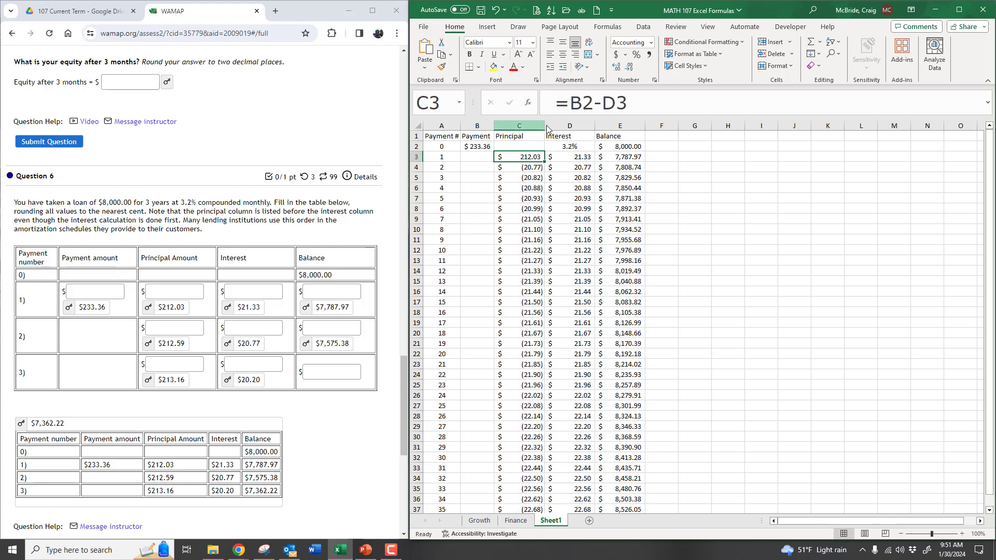
Change C3's principal formula to =B$2-D3 and copy it down to C38
left_click(583, 103)
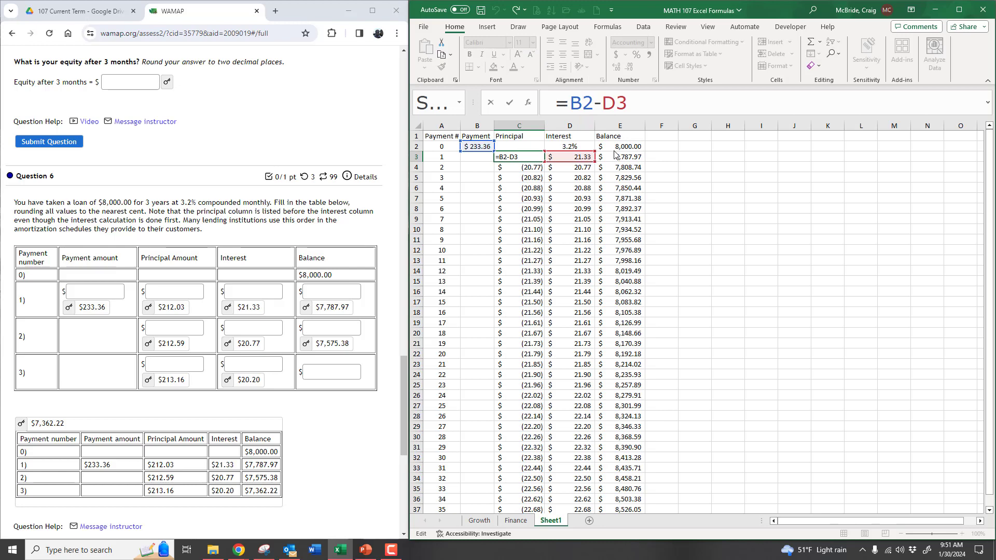
type("$")
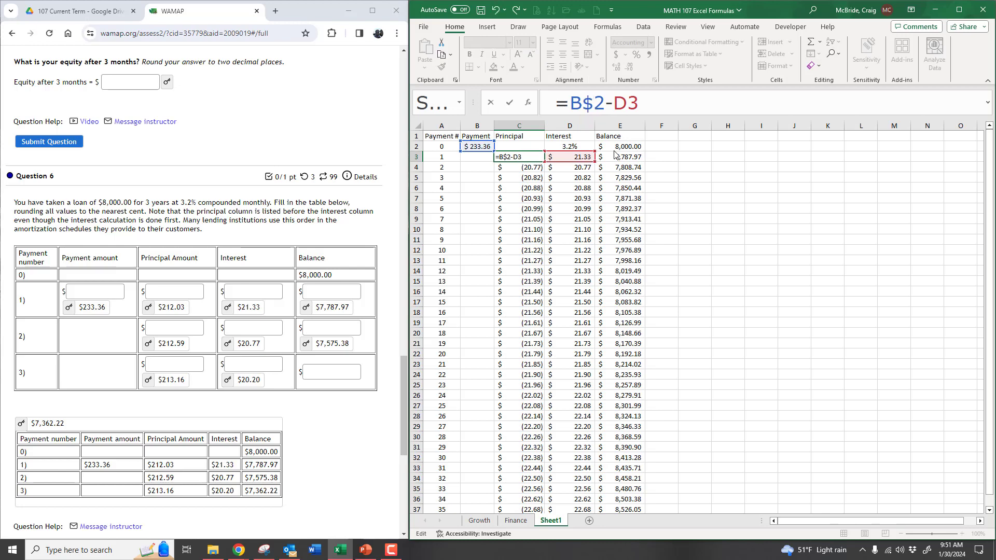
key("Return")
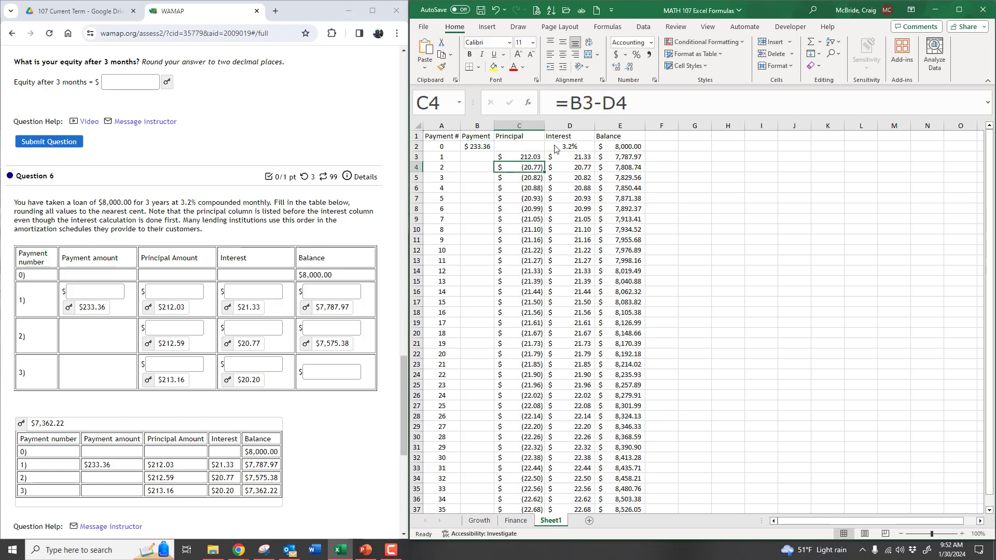
left_click(529, 157)
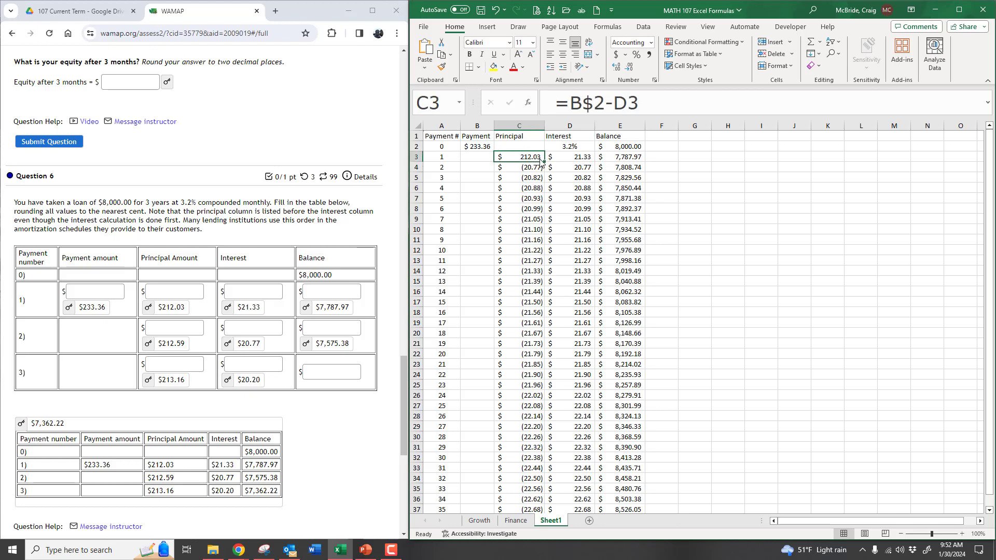
mouse_move(545, 163)
left_mouse_down()
mouse_move(544, 525)
mouse_move(544, 497)
left_mouse_up()
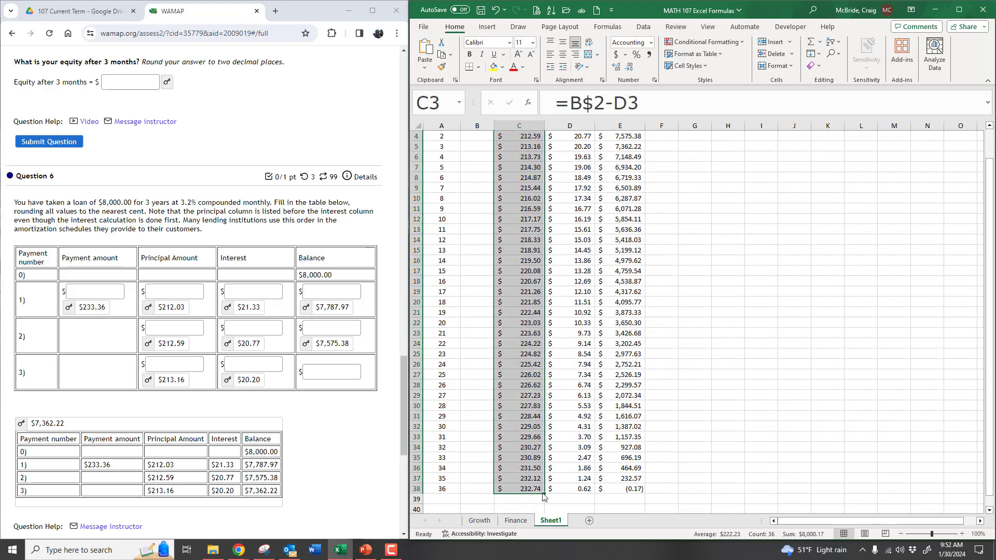
scroll(687, 307, "up", 1)
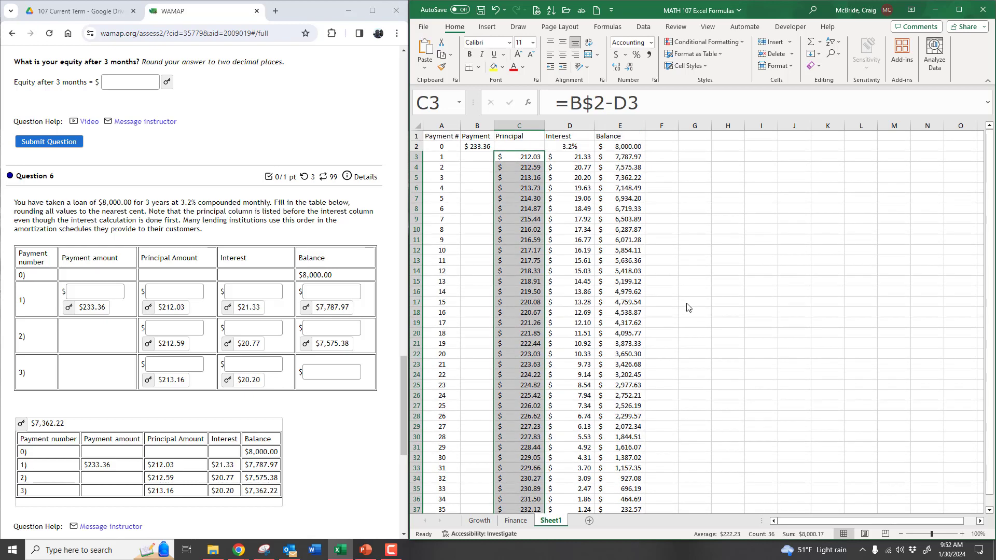
Review the anchored B$2 reference and step through the balance formulas in column E
left_click(592, 106)
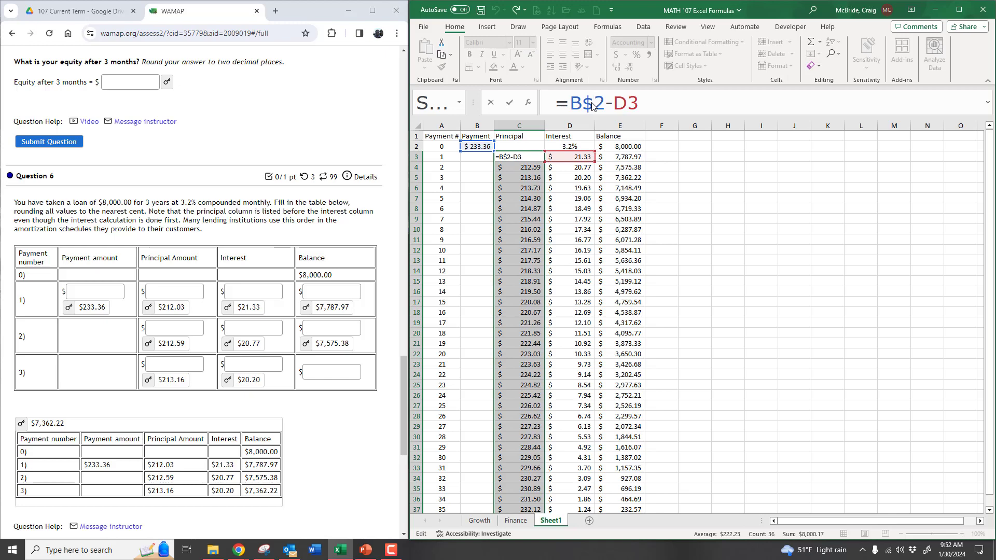
left_click(572, 102)
left_click(633, 162)
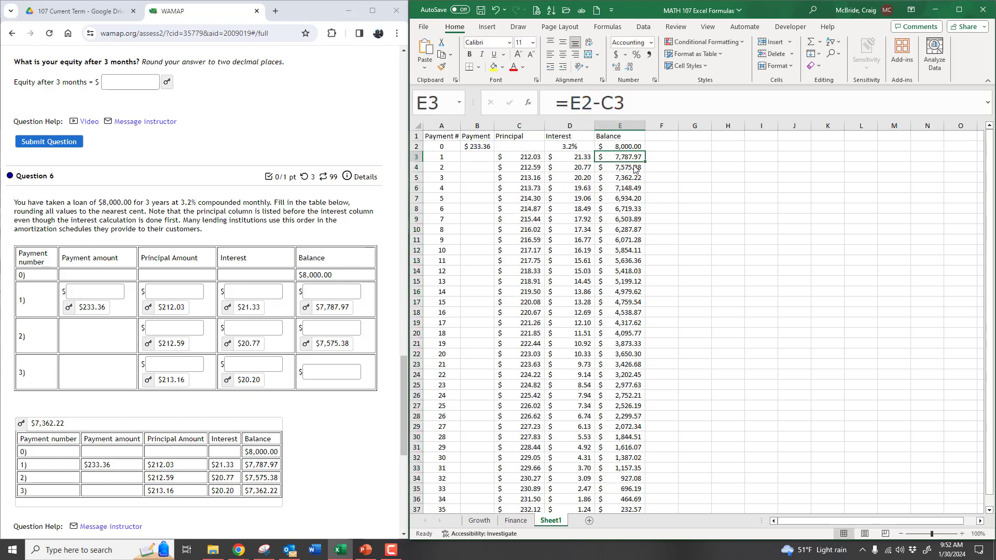
left_click(635, 168)
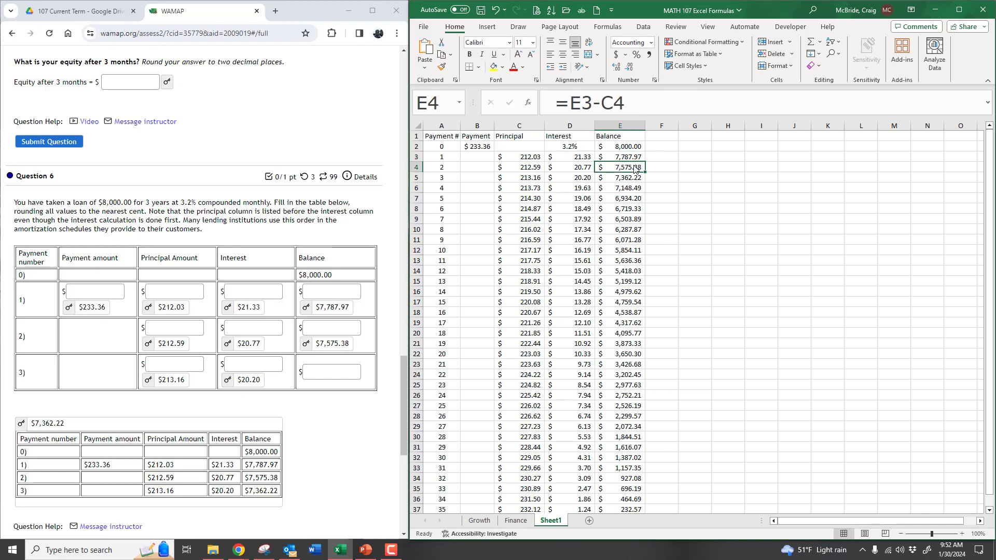
left_click(635, 180)
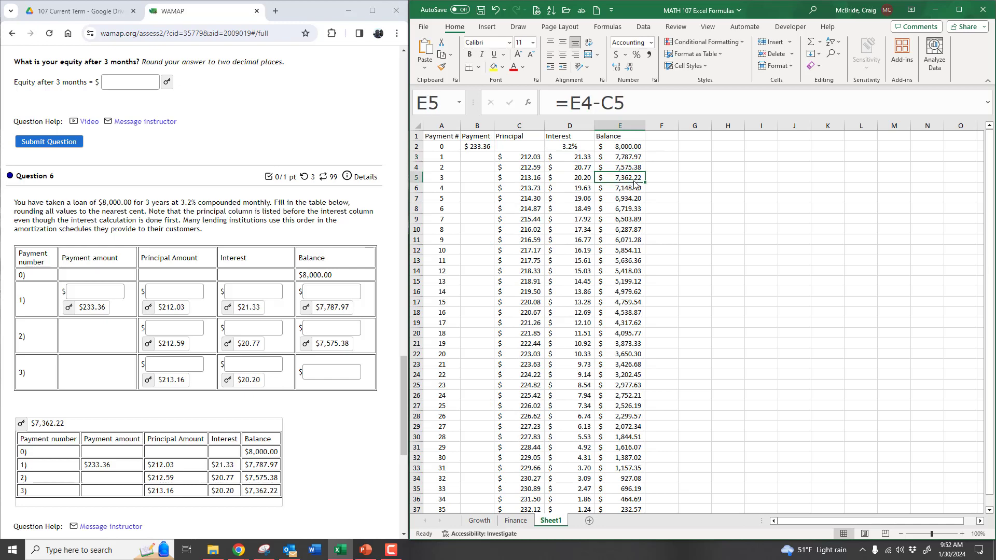
left_click(631, 189)
left_click(632, 199)
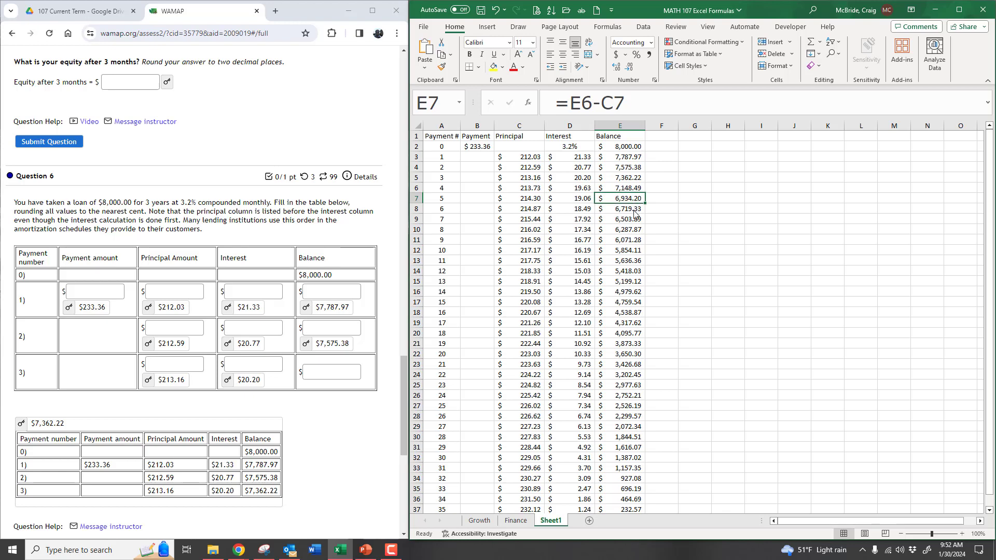
left_click(633, 209)
left_click(634, 220)
left_click(589, 168)
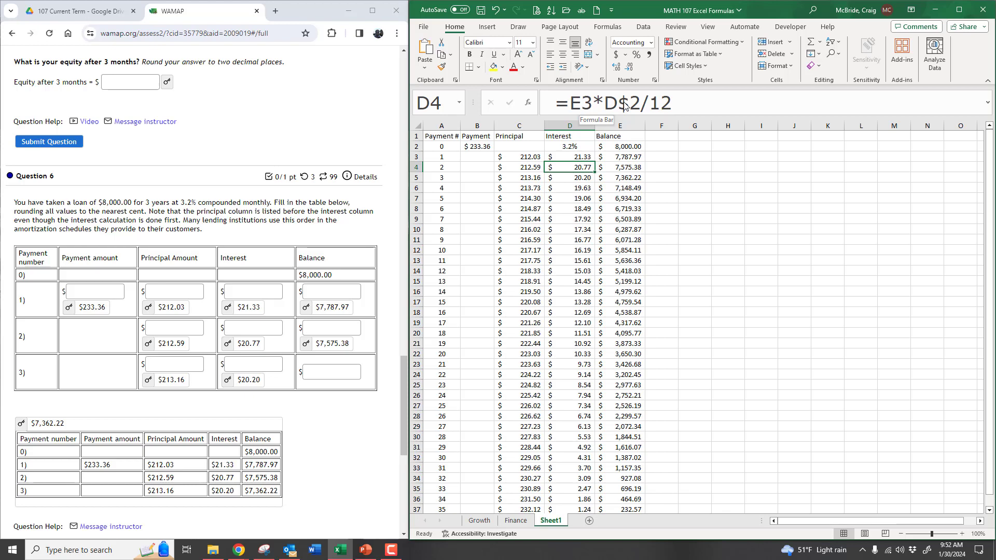
left_click(578, 181)
left_click(579, 188)
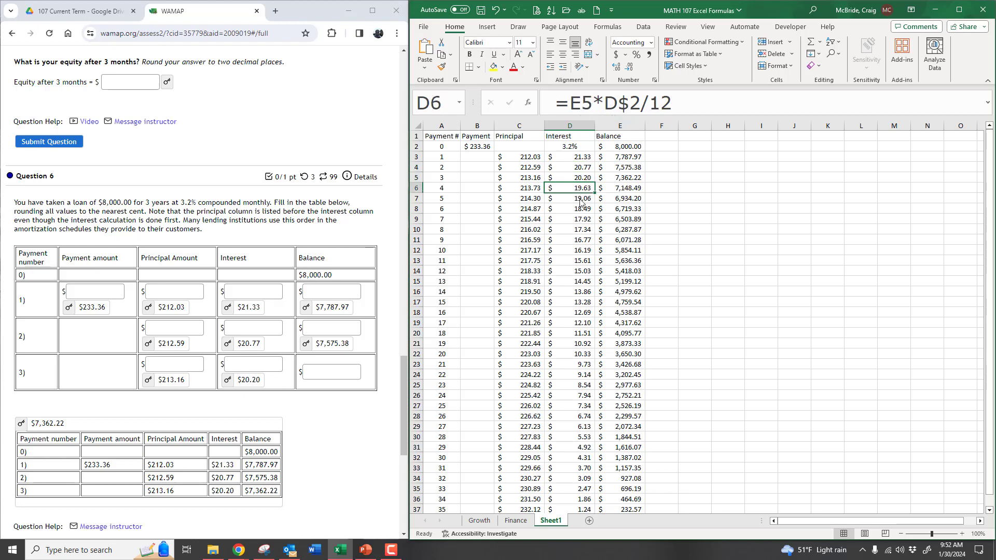
left_click(582, 199)
left_click(585, 212)
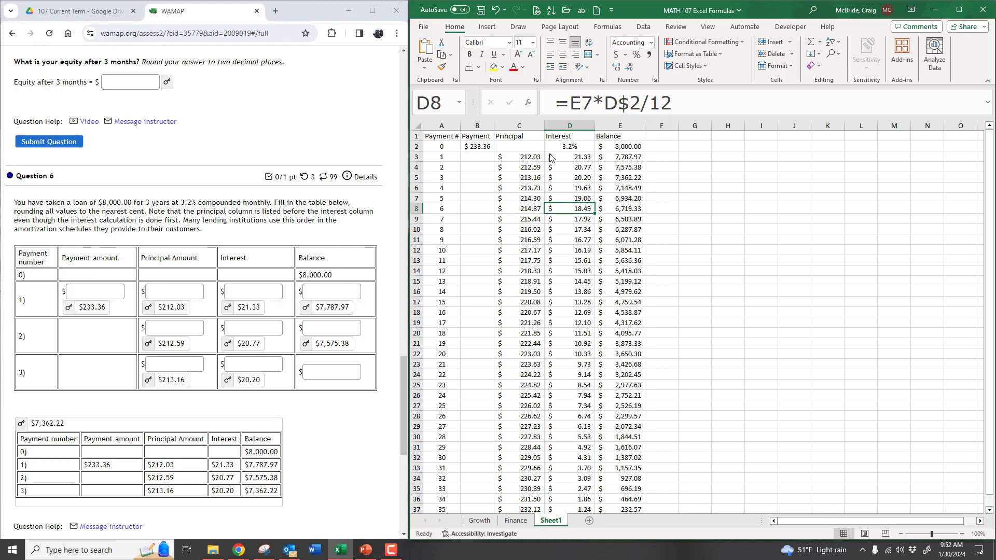
left_click(530, 161)
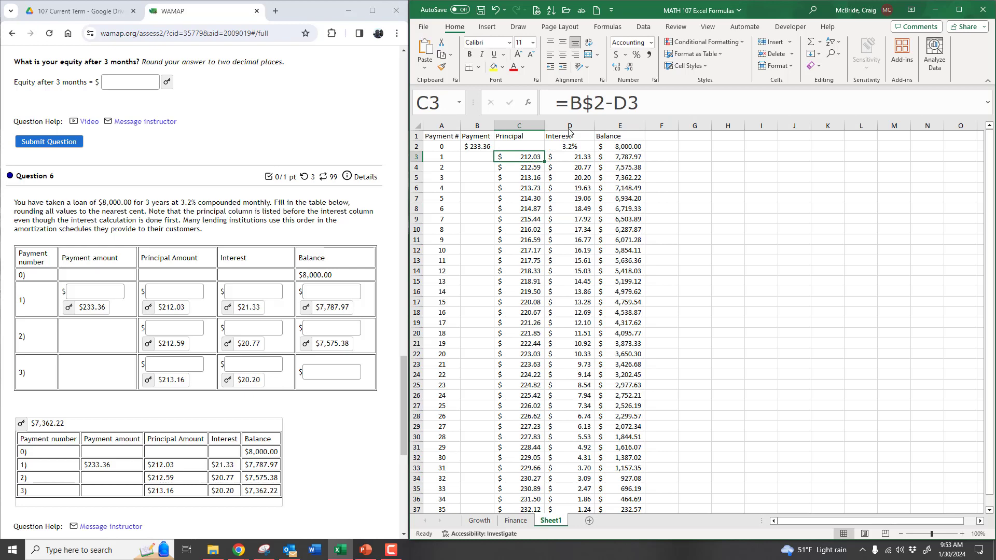
left_click(529, 167)
left_click(526, 177)
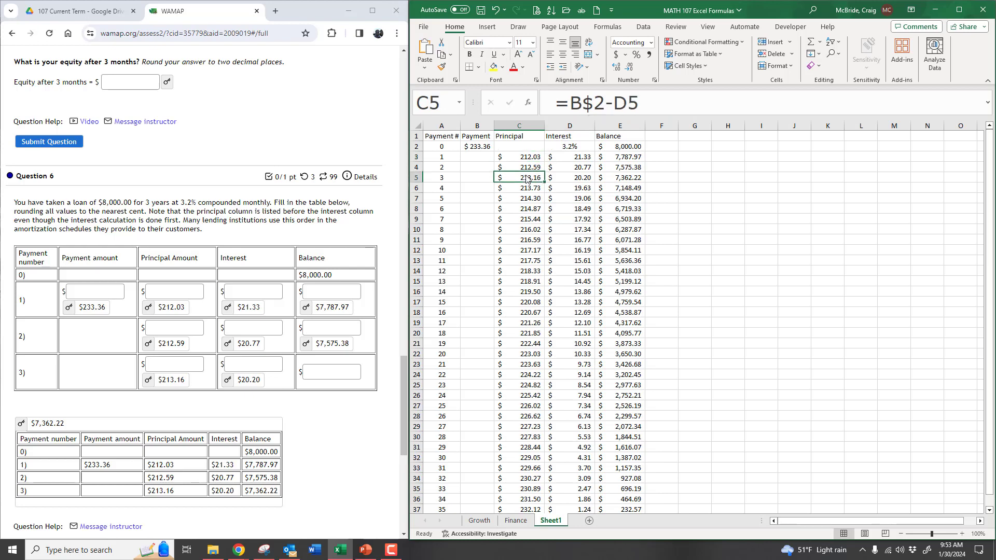
left_click(530, 190)
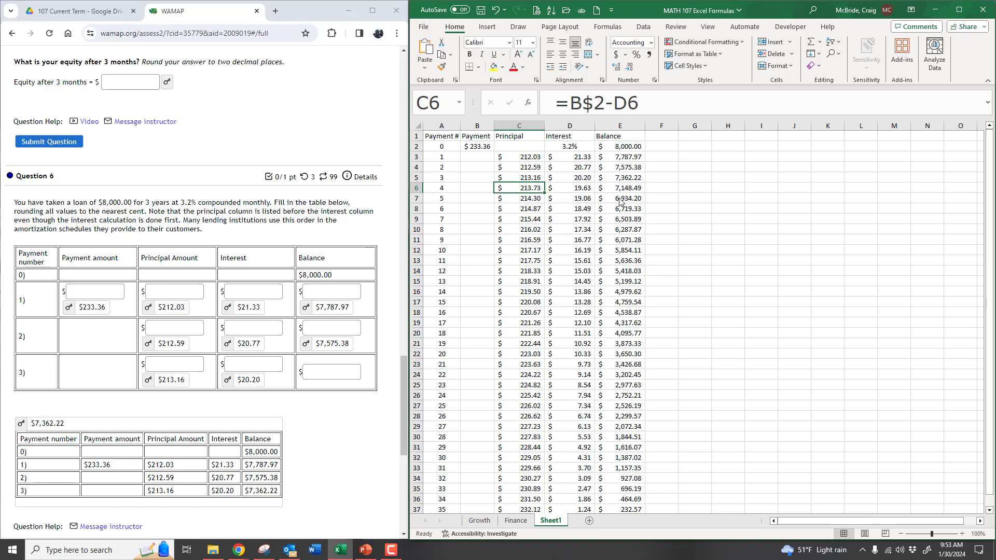
scroll(620, 202, "down", 6)
scroll(620, 203, "up", 6)
scroll(620, 203, "down", 1)
scroll(620, 203, "down", 3)
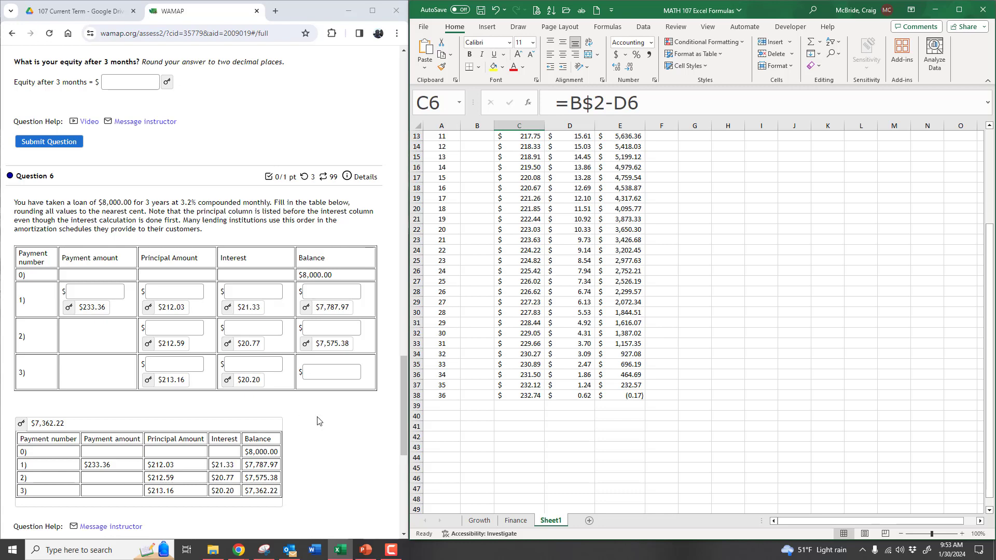
scroll(663, 293, "up", 4)
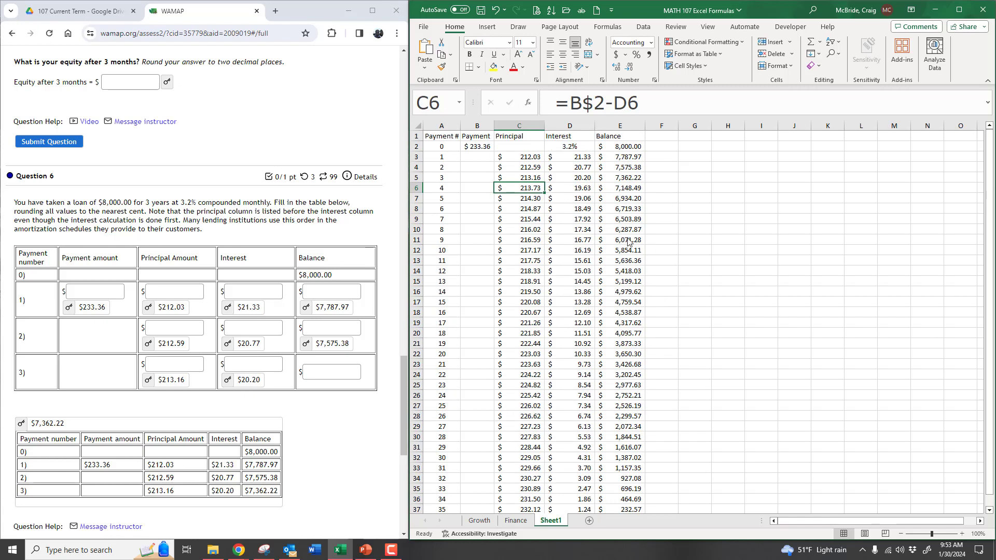
Check the payment in B2, starting balance in E2 and interest rate in D2
left_click(482, 148)
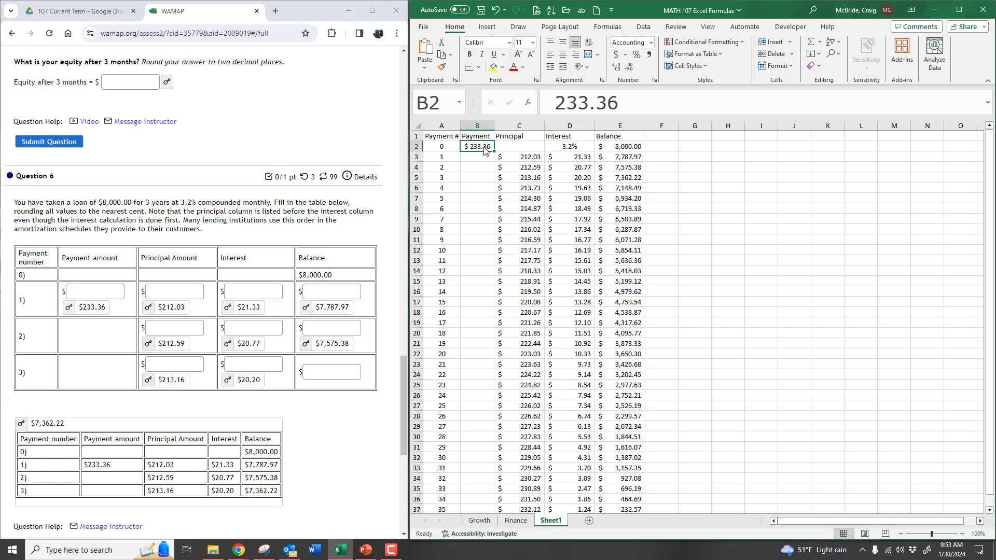
left_click(612, 148)
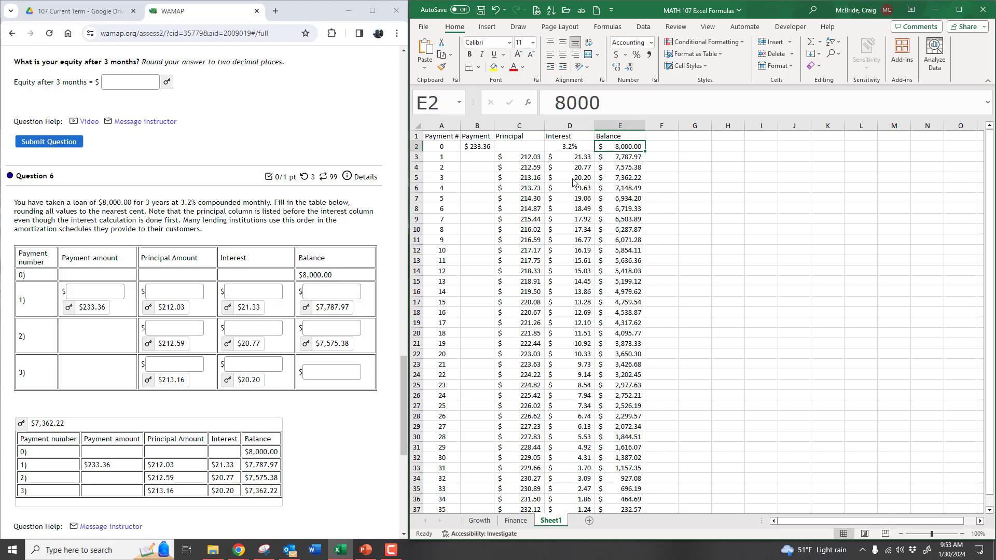
left_click(567, 150)
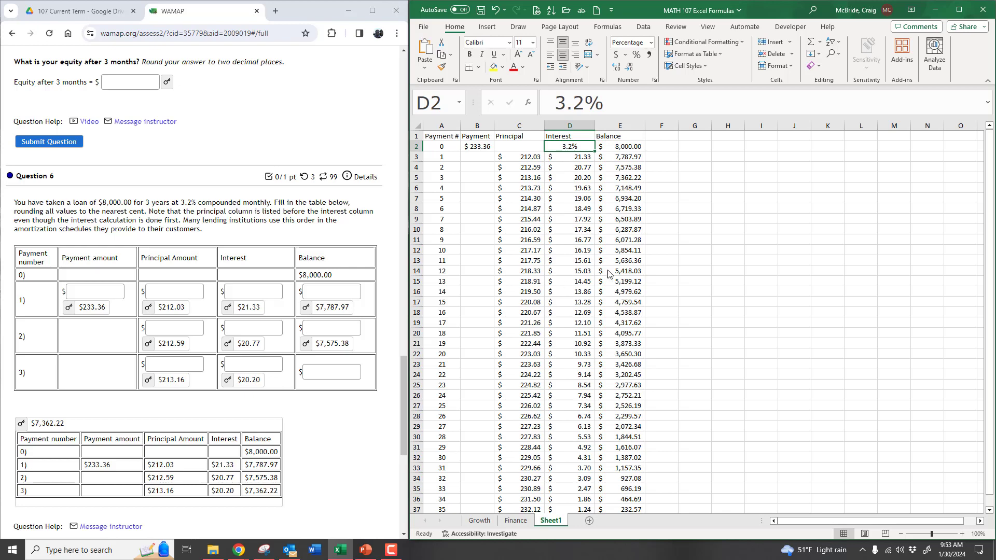
Enter 10000 as the starting balance in E2 and check the recalculated schedule
left_click(615, 149)
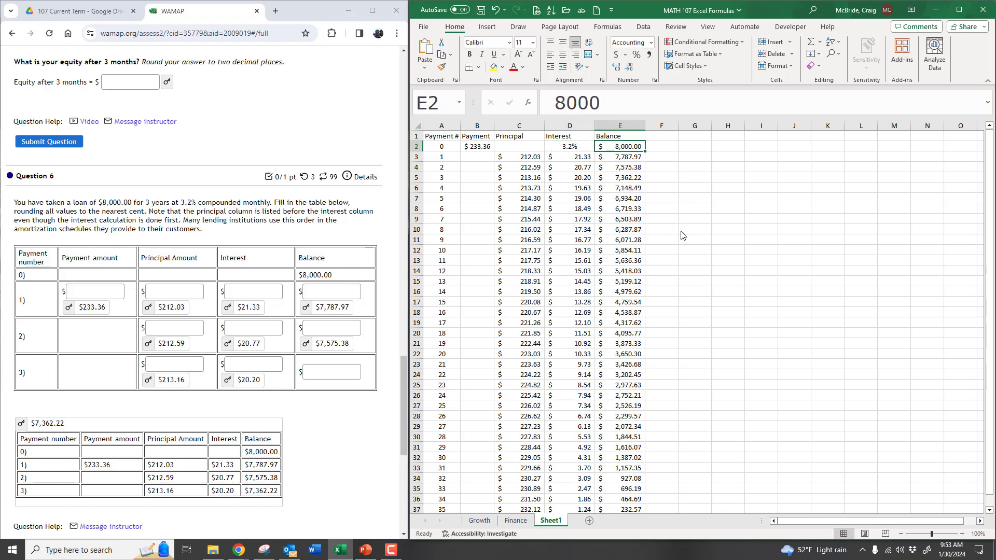
type("10")
key("Return")
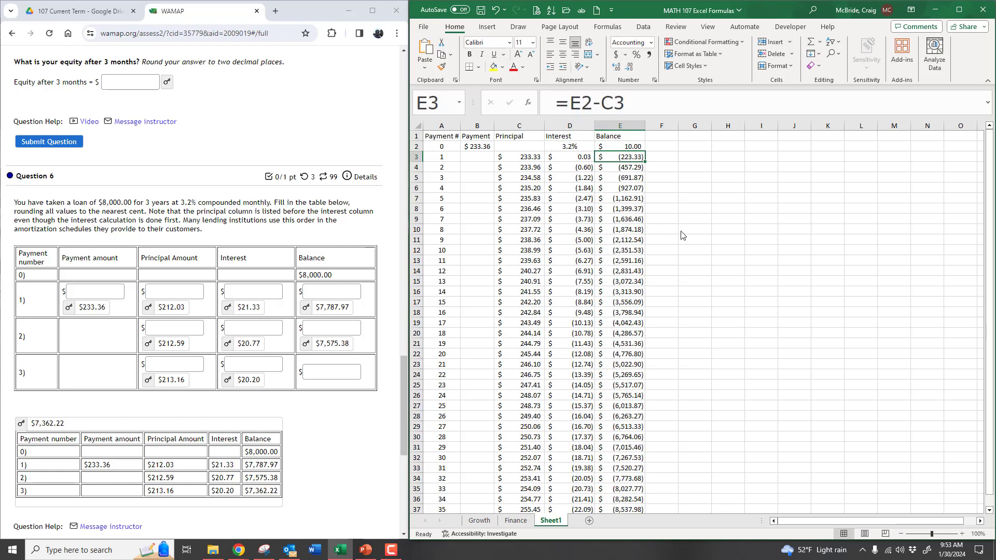
left_click(634, 148)
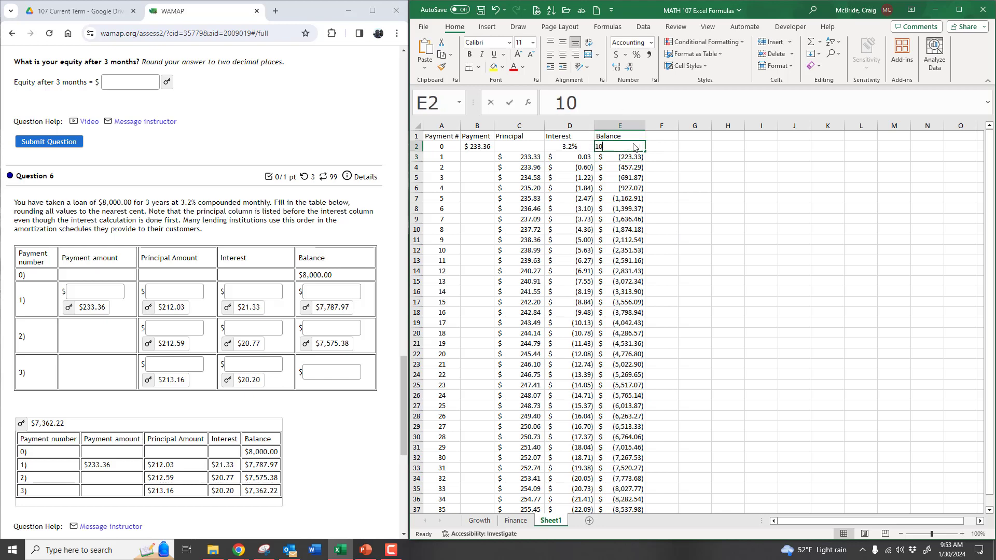
type("10000")
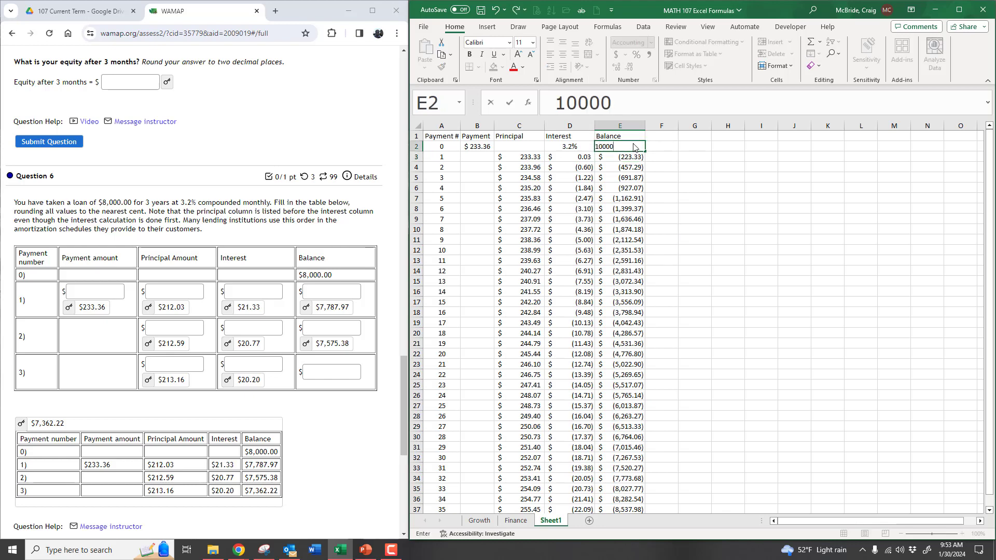
key("Return")
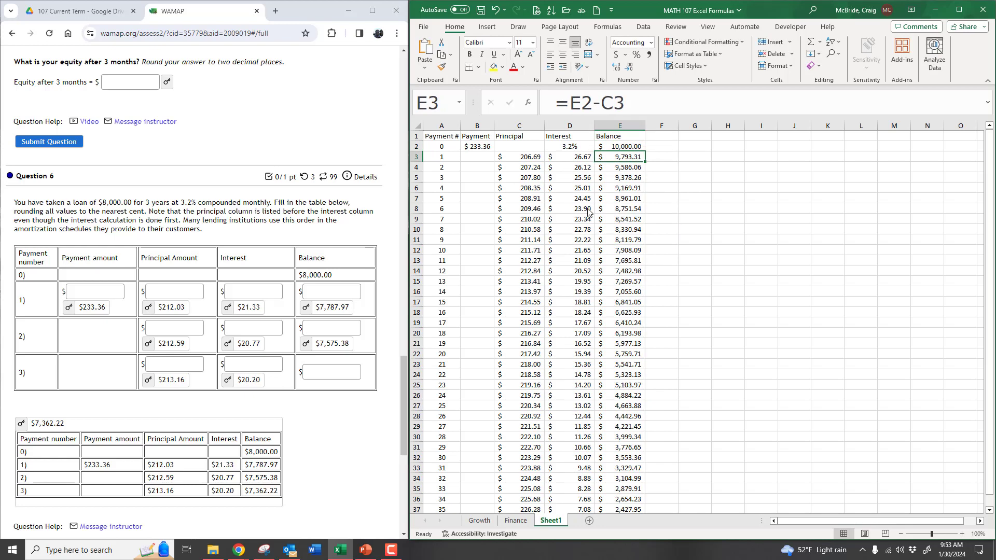
scroll(666, 313, "down", 2)
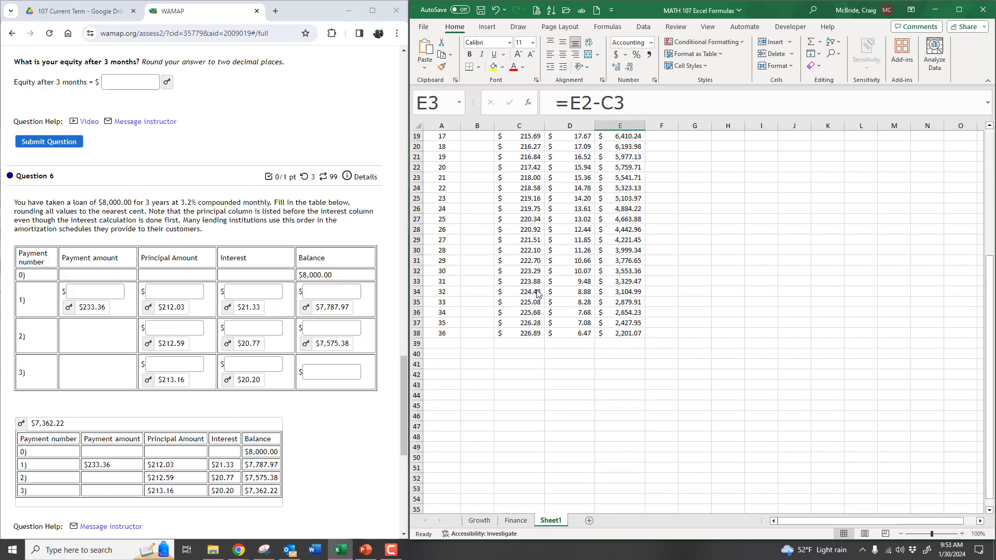
scroll(539, 294, "up", 2)
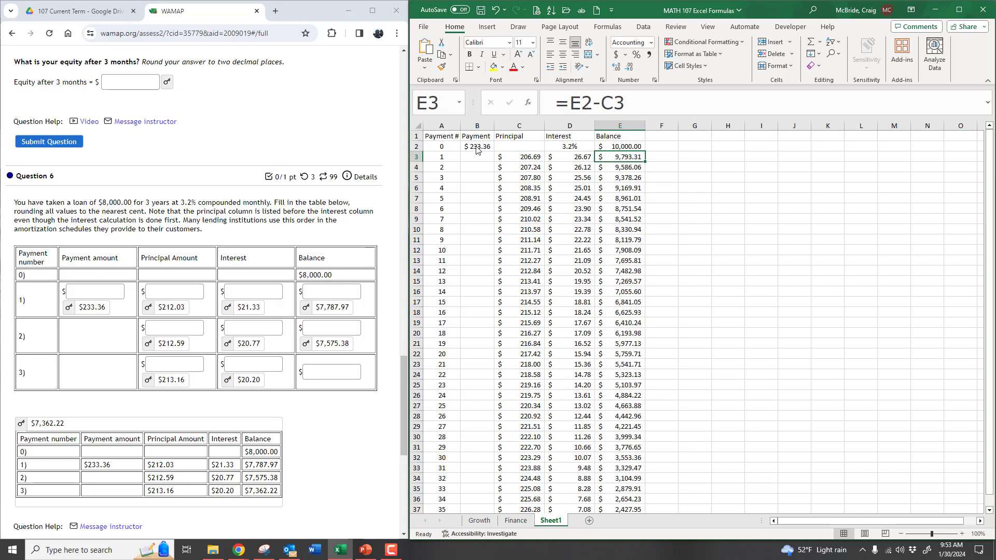
On the Finance sheet, set the loan amount in N4 to 10000 to recompute the payment
left_click(524, 522)
left_click(796, 195)
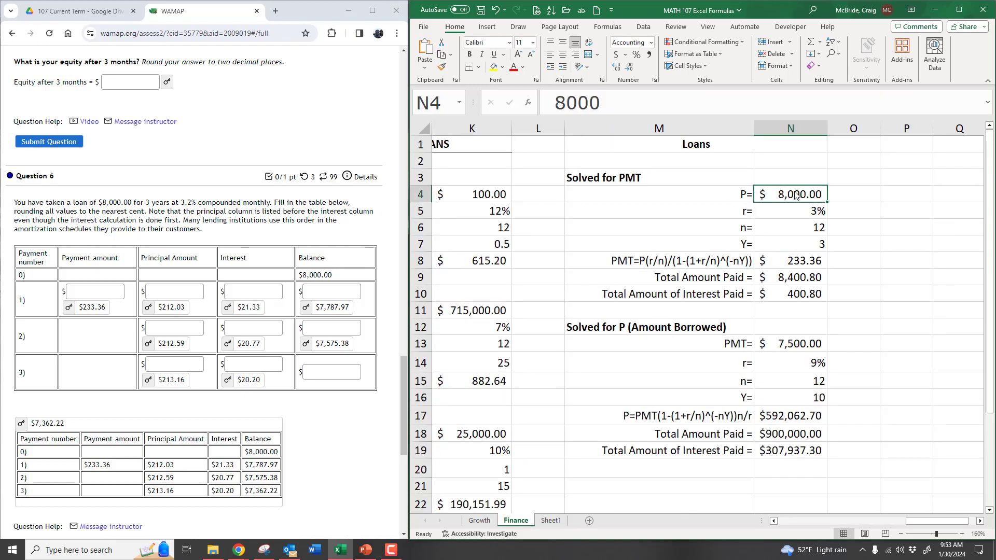
type("10000")
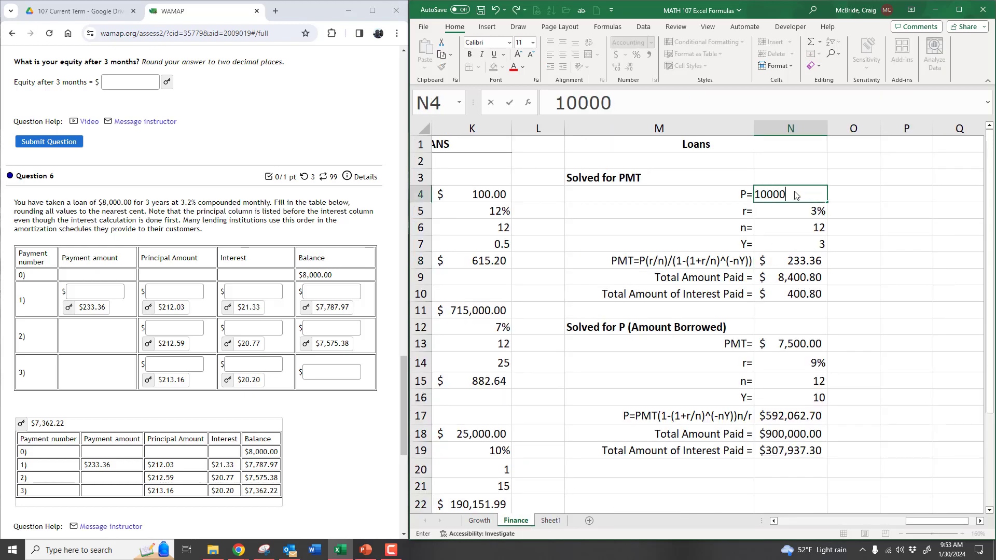
key("Return")
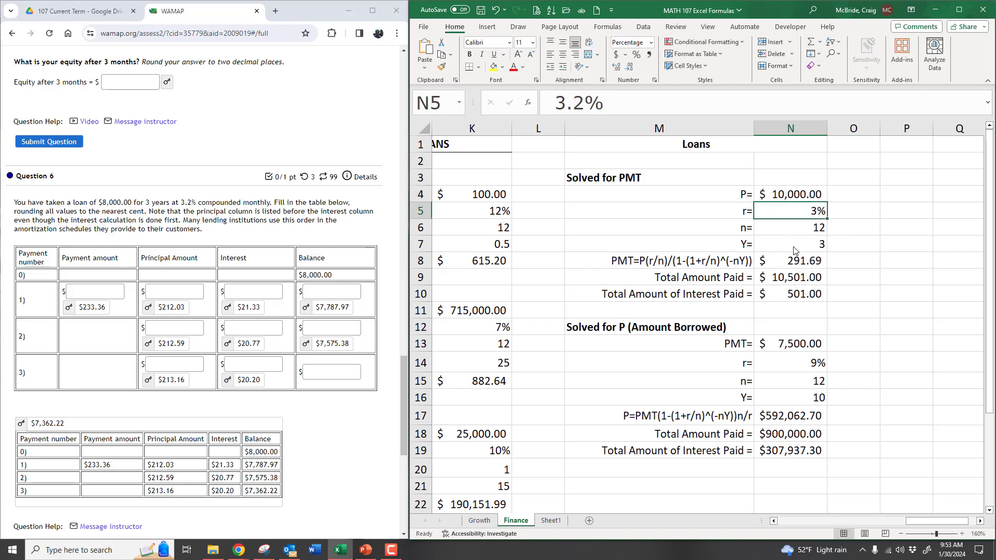
Enter 291.69 as the payment in Sheet1's B2 and confirm the $0.16 final balance
left_click(559, 522)
left_click(482, 151)
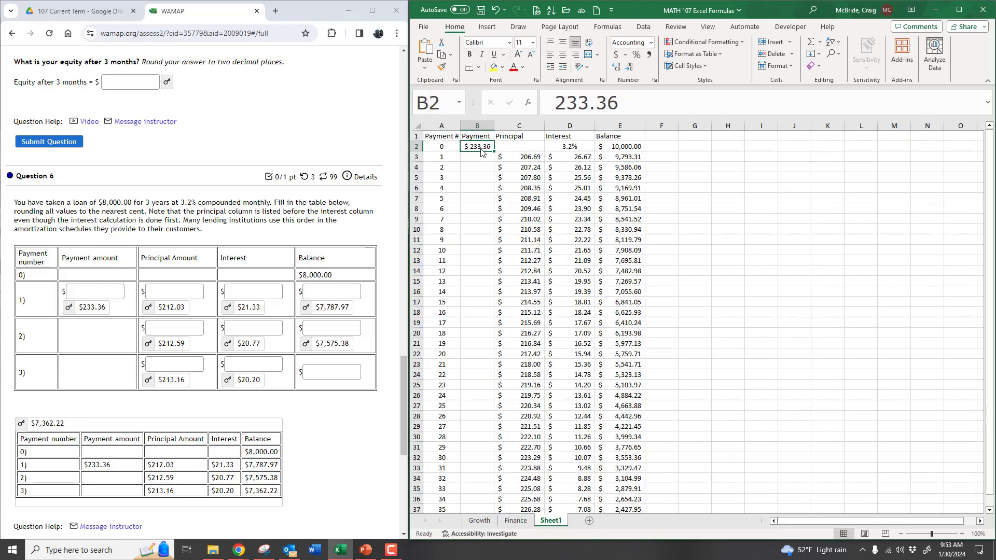
type("291.69")
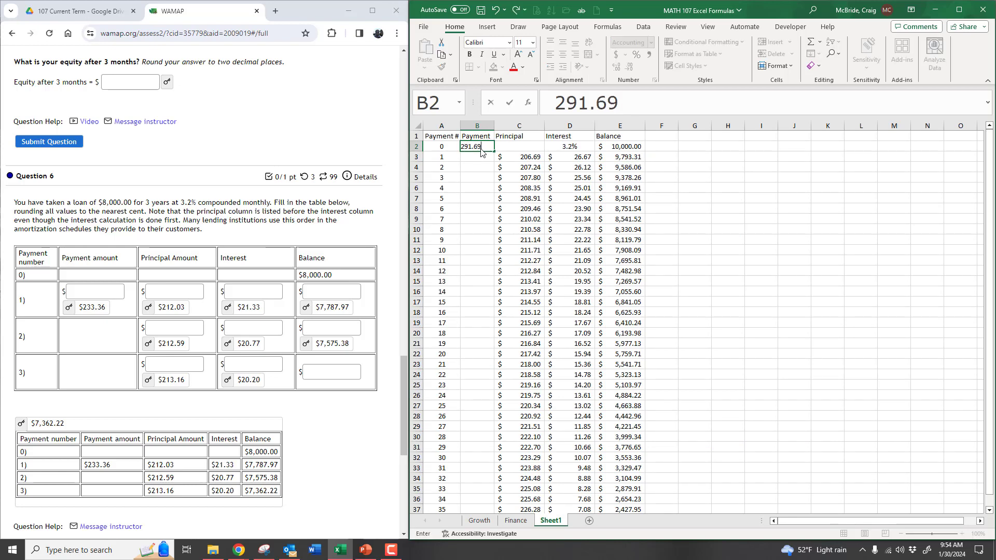
key("Return")
scroll(576, 270, "down", 5)
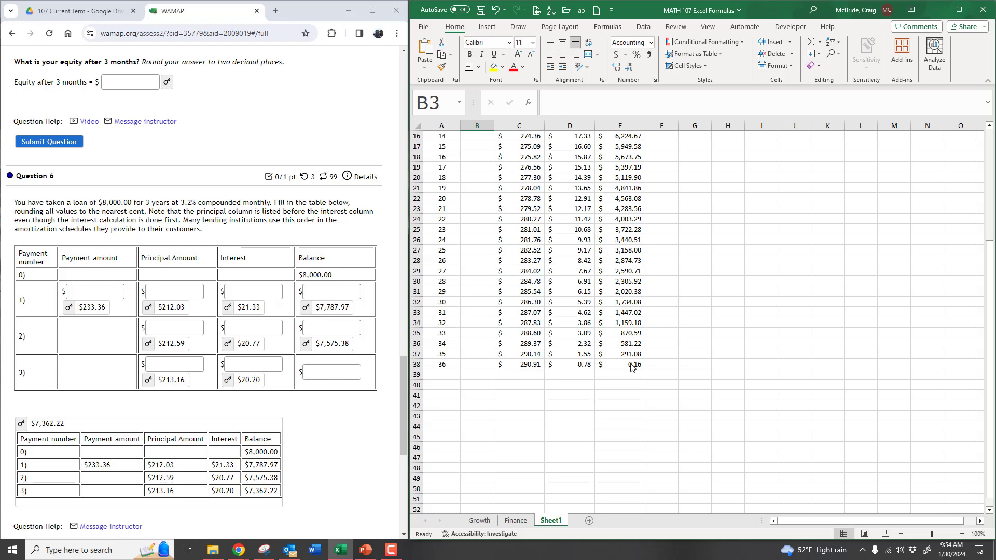
scroll(669, 344, "up", 5)
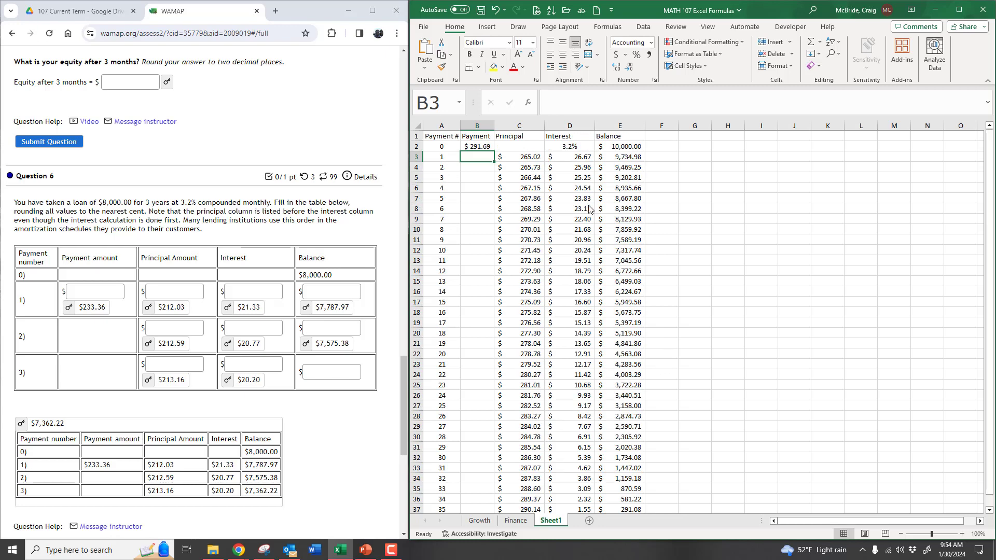
scroll(567, 408, "down", 5)
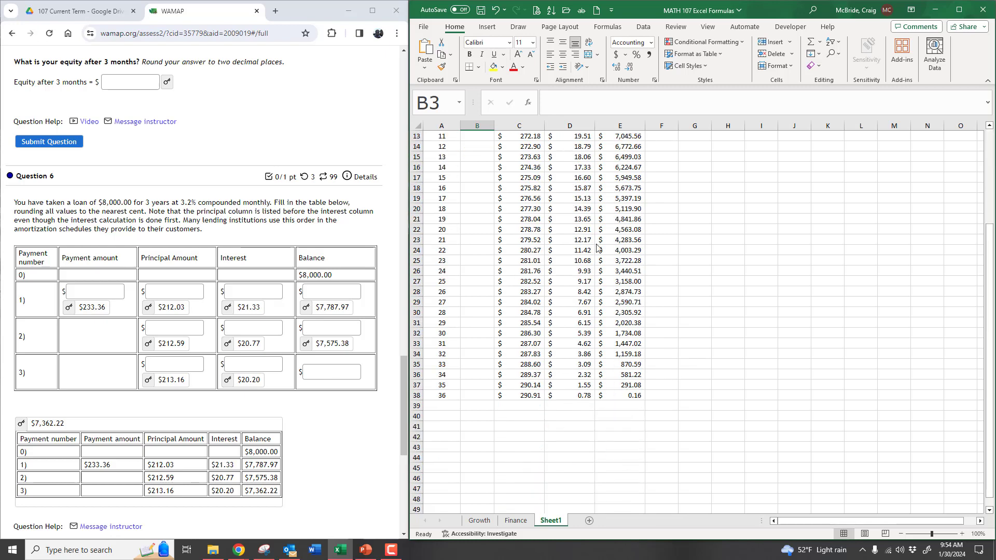
scroll(643, 400, "up", 5)
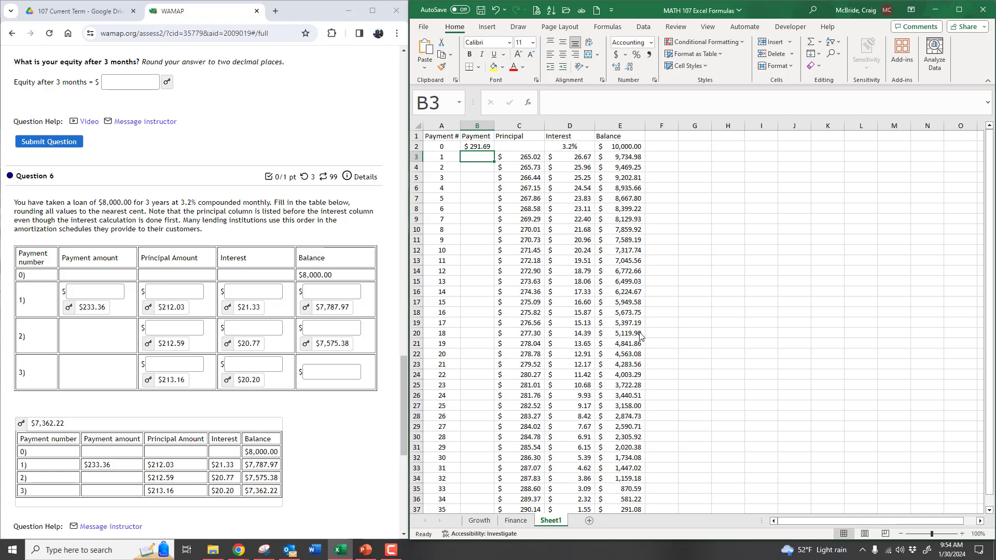
scroll(623, 372, "down", 4)
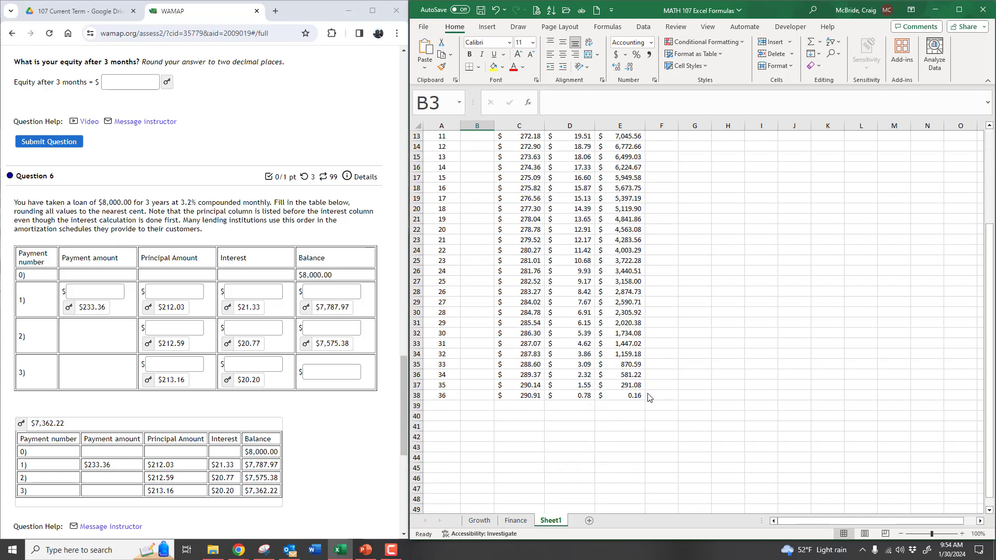